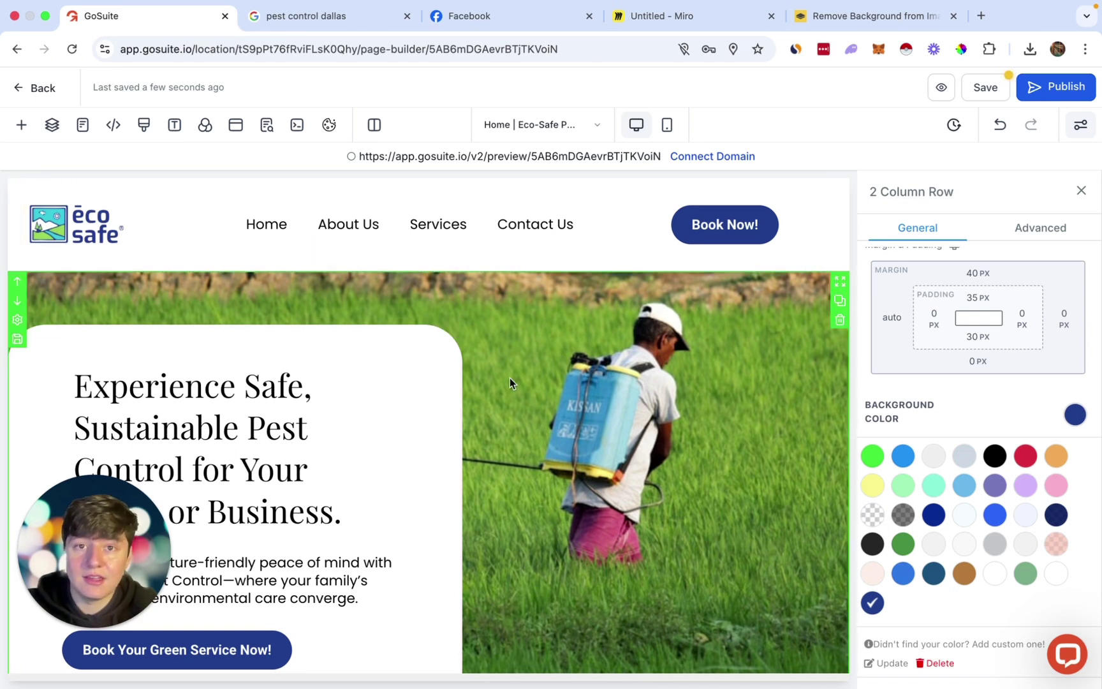
Leave the page editor and open the template library for a new website built from templates
left_click(36, 93)
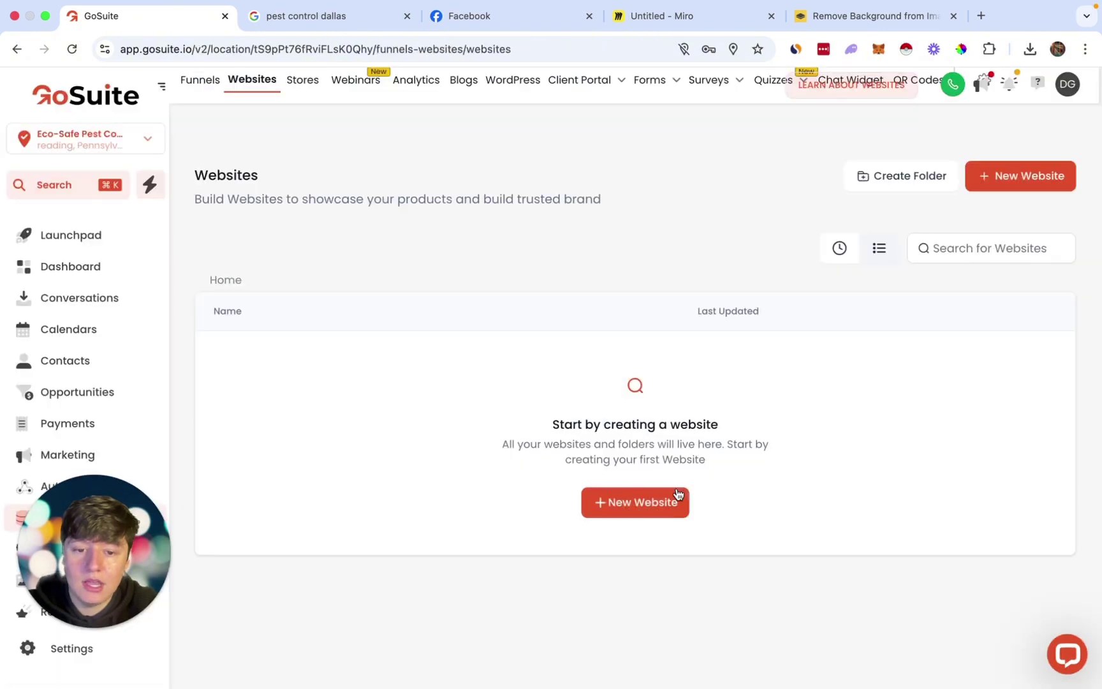
left_click(666, 502)
left_click(766, 350)
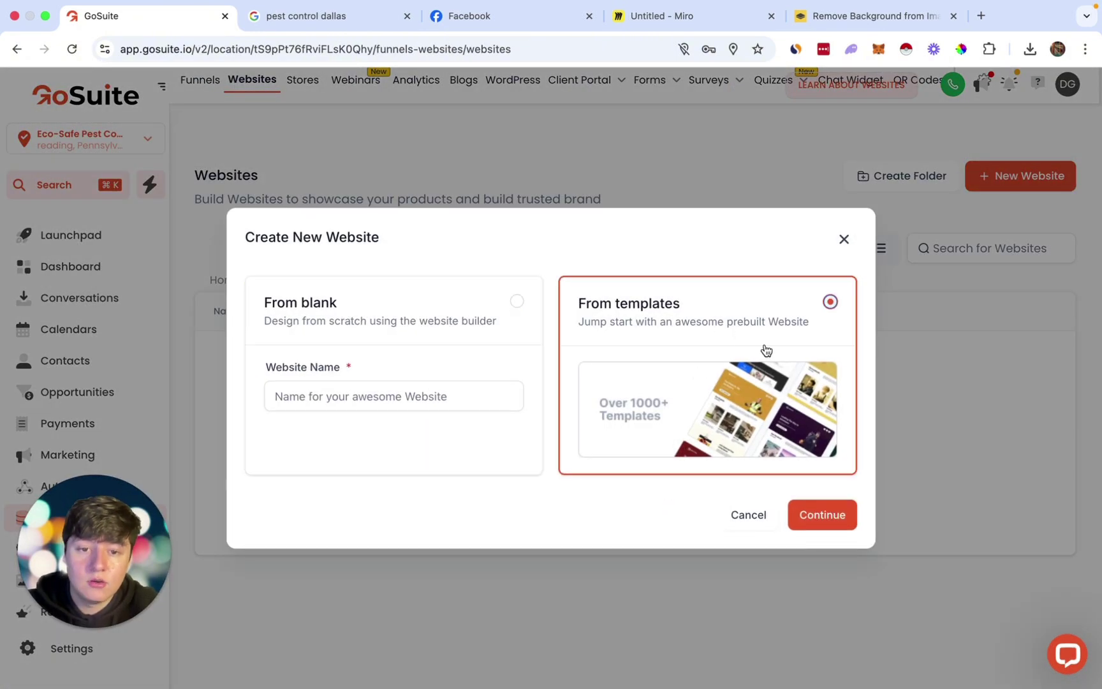
left_click(811, 510)
Browse the website templates in the library, load more of them, close the library and return to the Eco-Safe home page editor
scroll(679, 460, "down", 1)
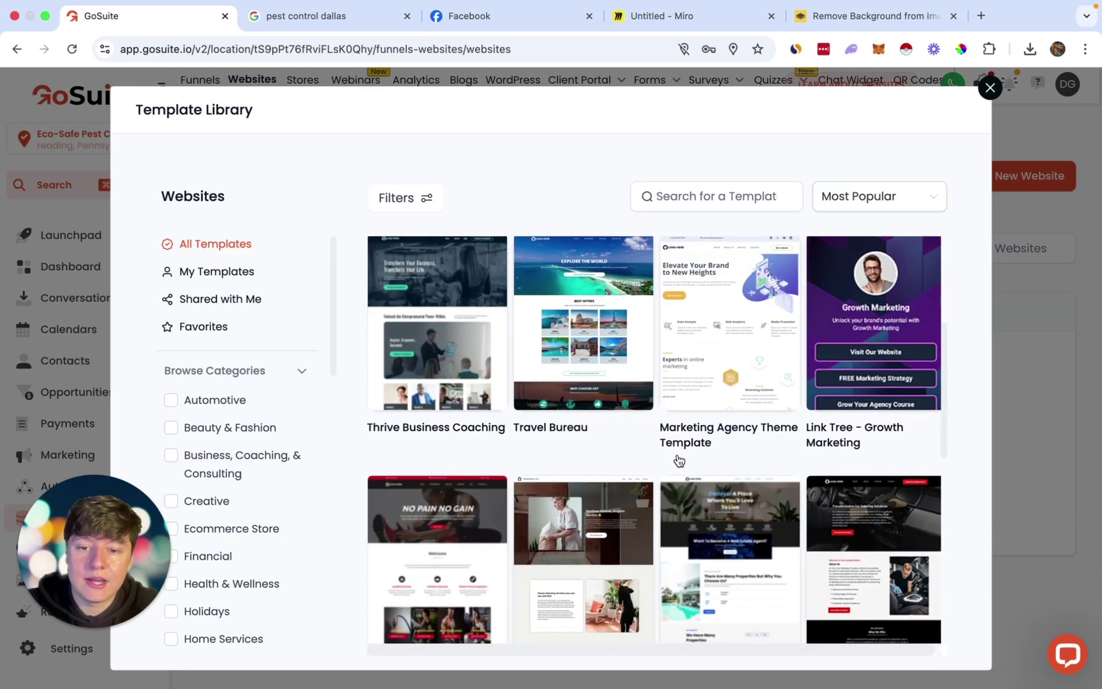
scroll(678, 421, "down", 3)
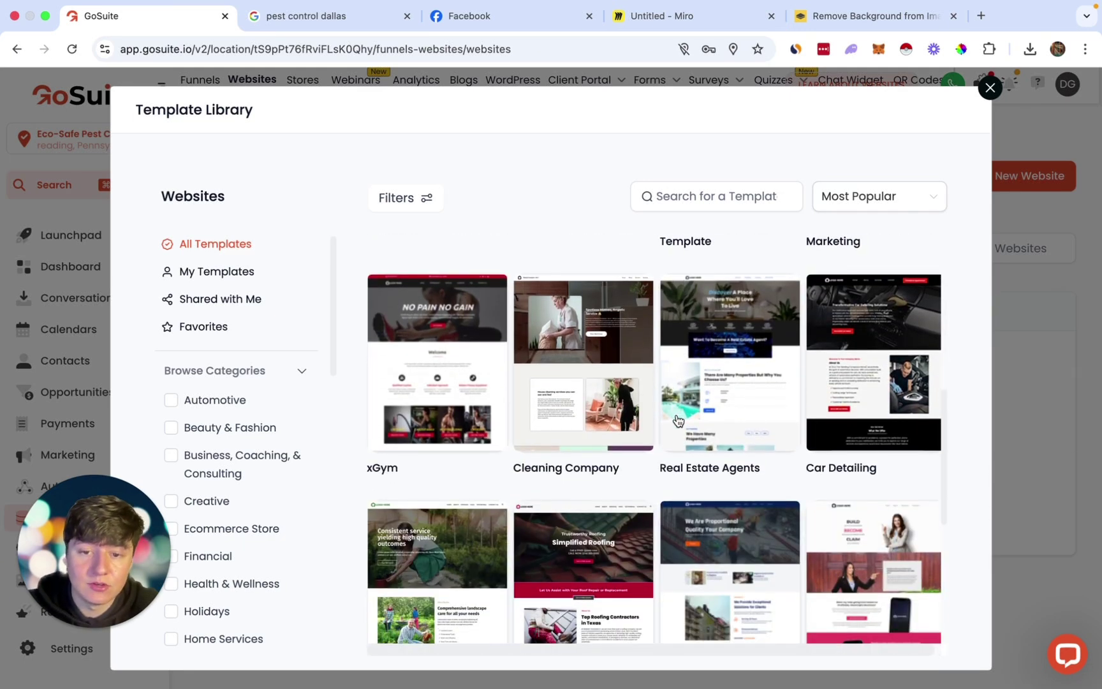
scroll(678, 420, "down", 3)
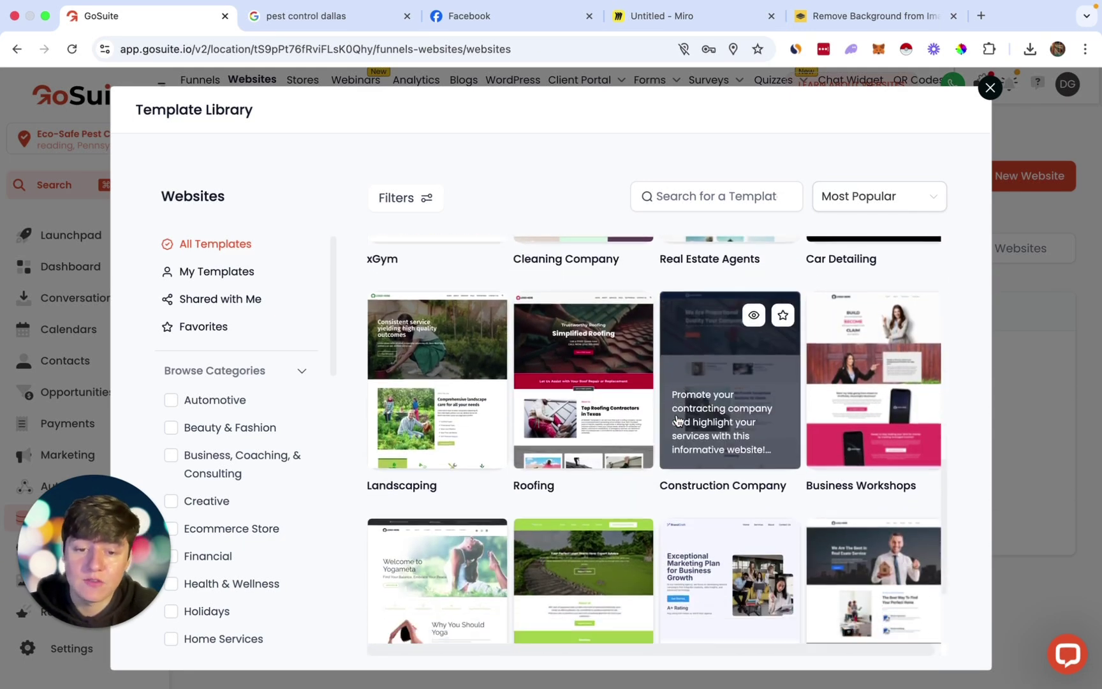
scroll(678, 419, "down", 3)
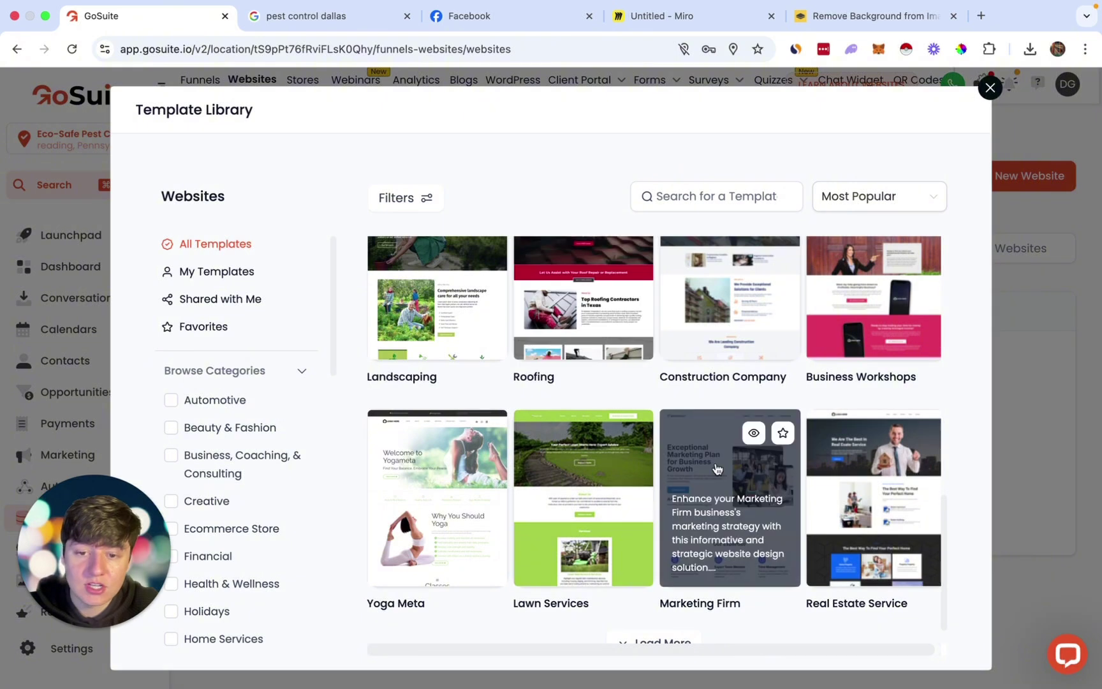
scroll(717, 467, "down", 1)
left_click(655, 614)
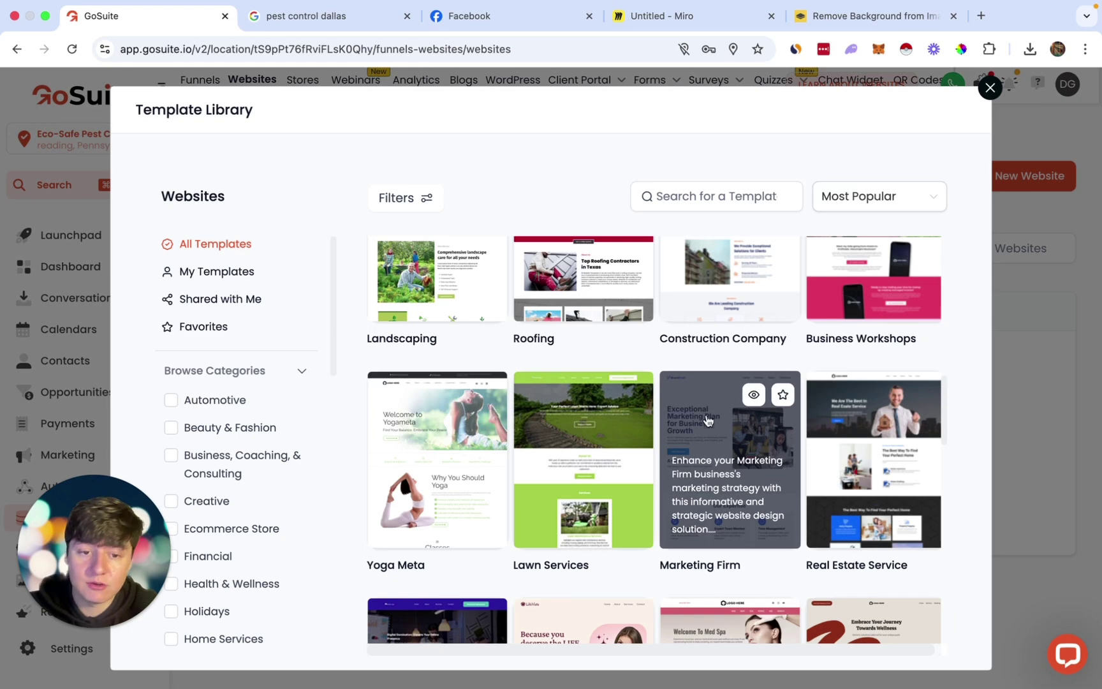
scroll(751, 571, "down", 5)
scroll(751, 571, "down", 4)
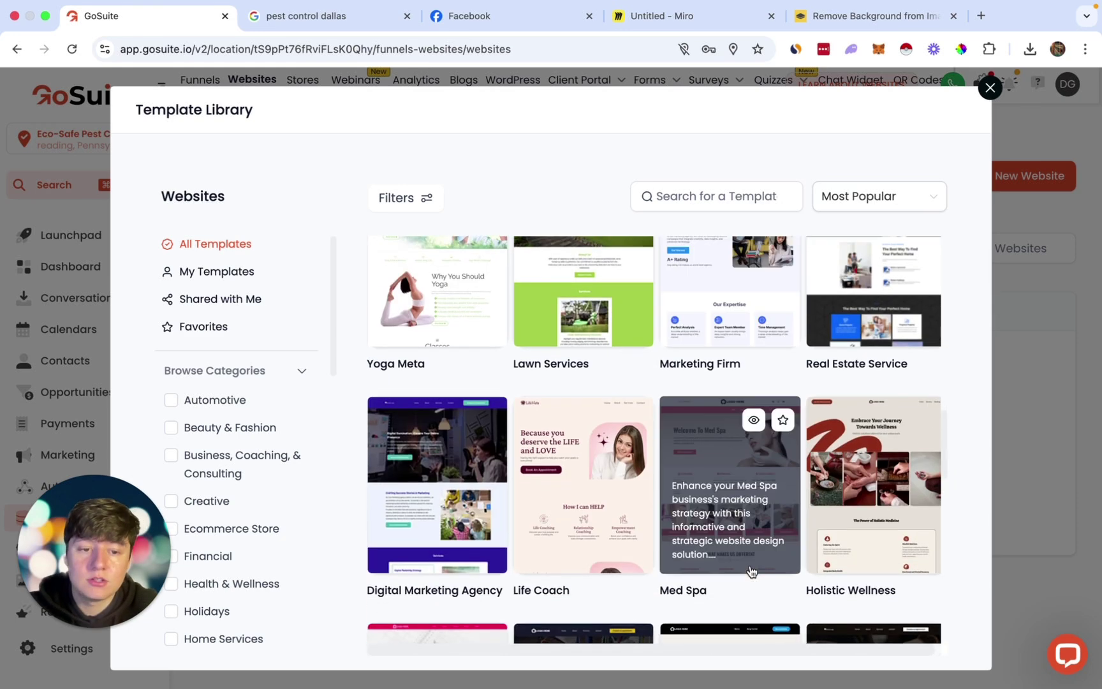
left_click(990, 88)
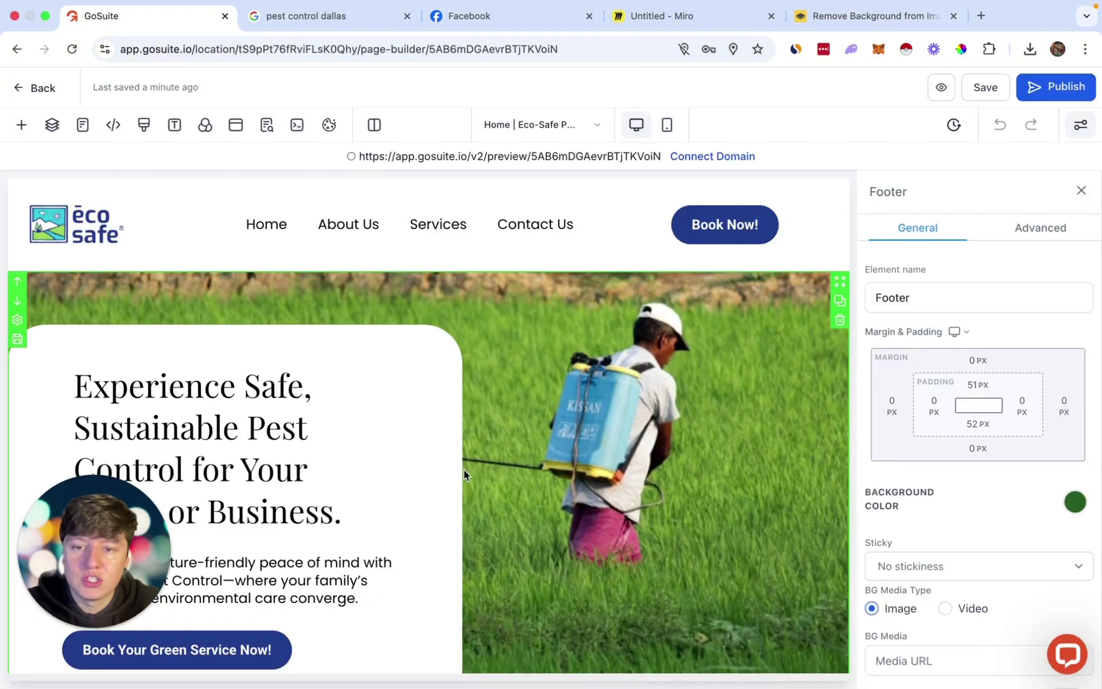
Rewrite the hero headline with the AI option Improve writing and replace the original text with the suggestion
scroll(456, 485, "down", 3)
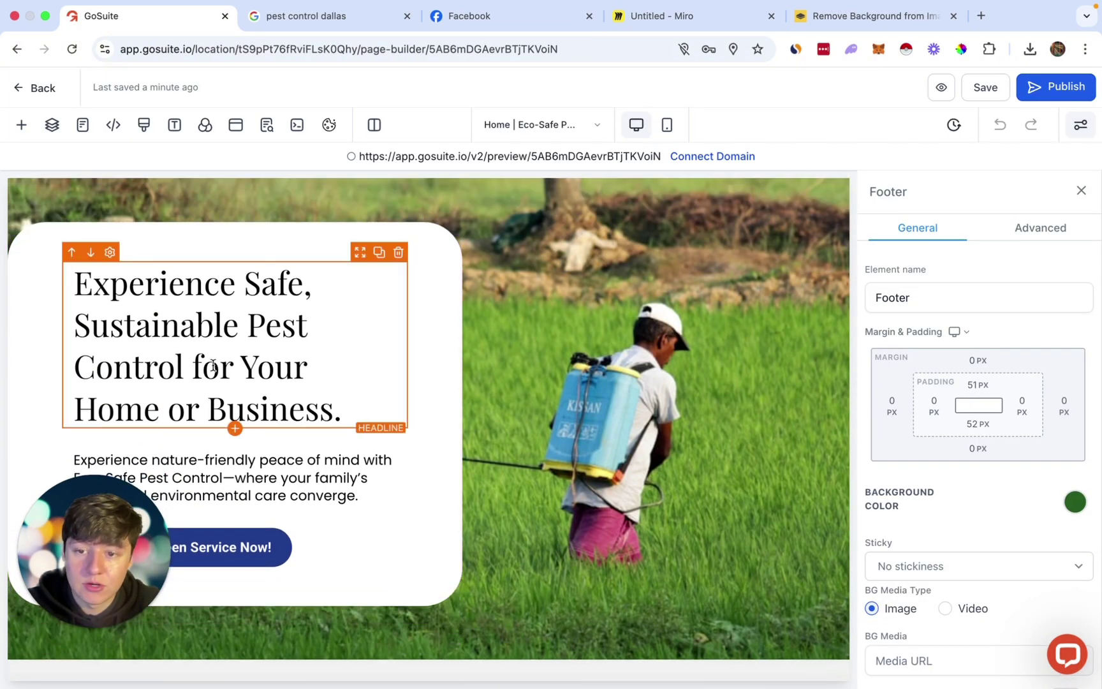
double_click(233, 347)
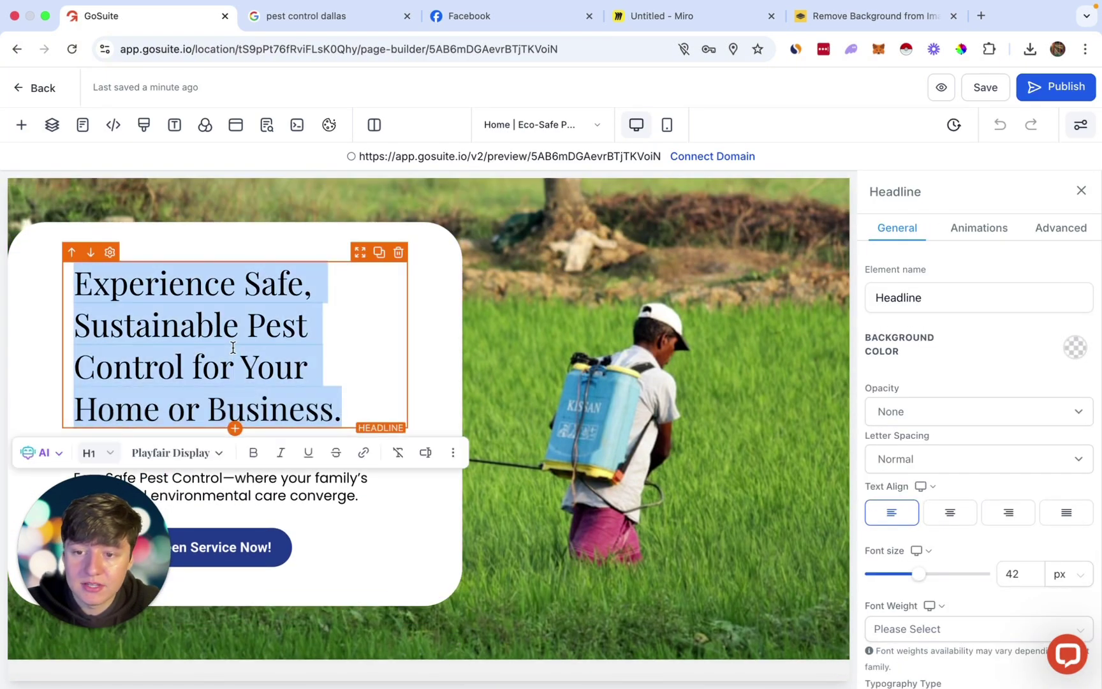
left_click(44, 455)
scroll(43, 458, "down", 3)
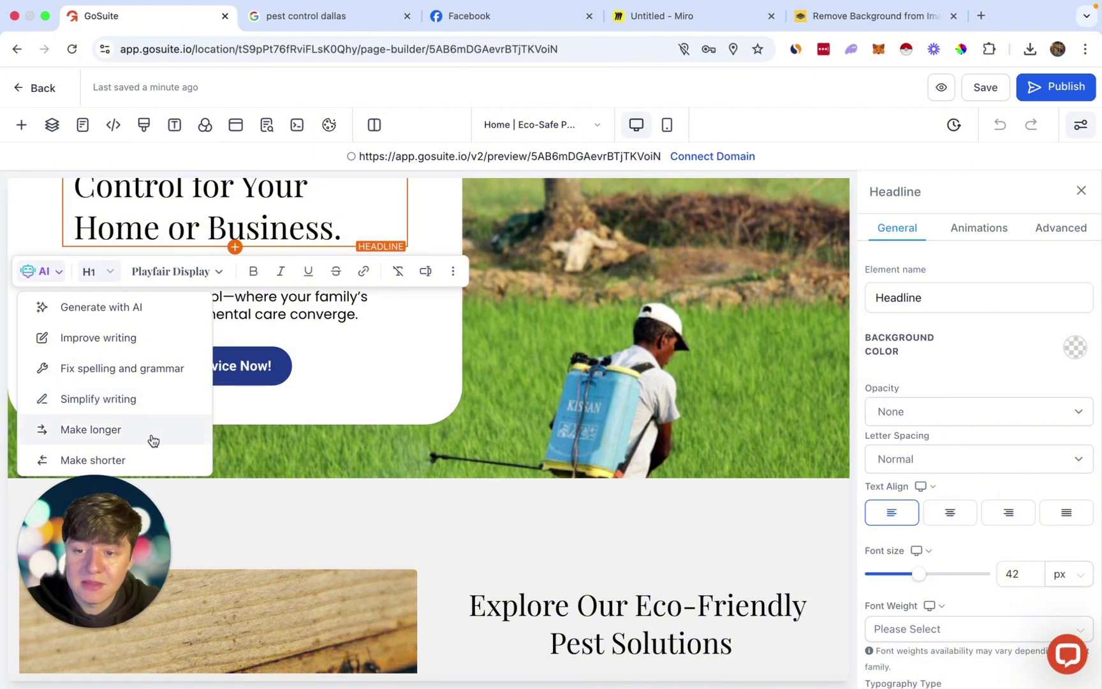
scroll(153, 461, "up", 1)
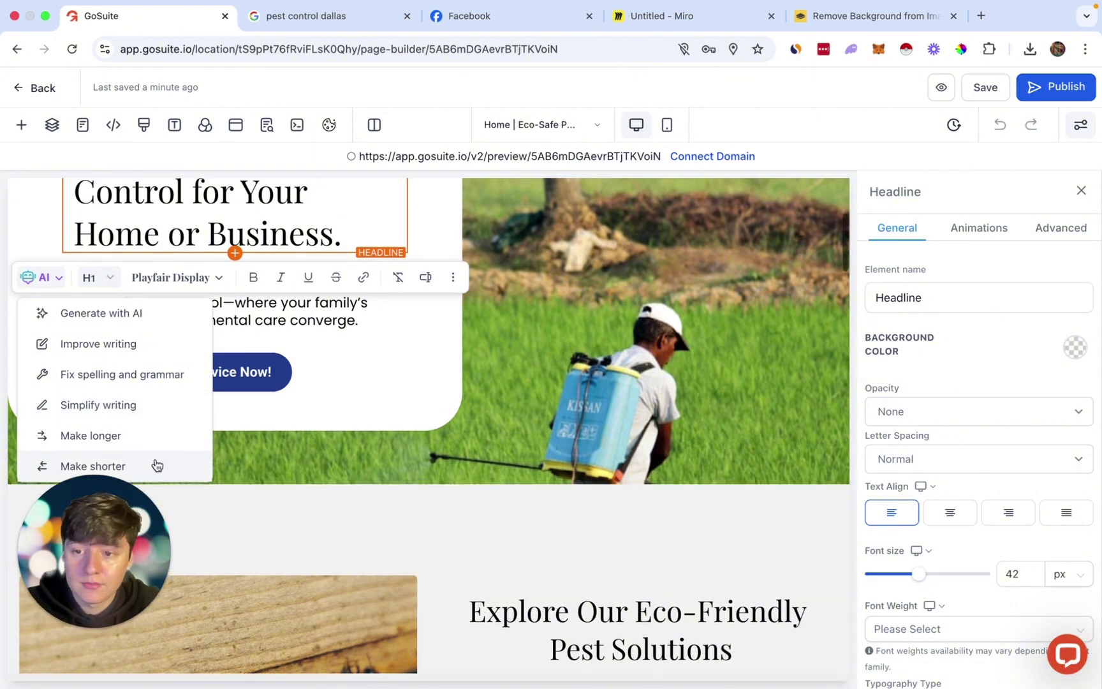
left_click(131, 347)
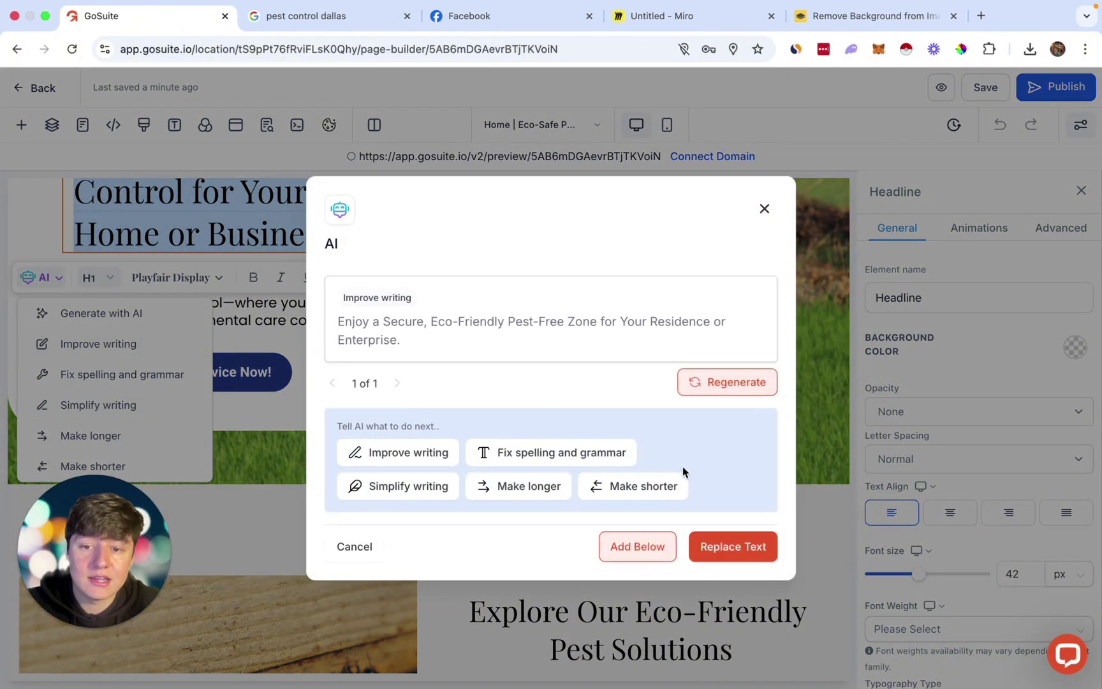
left_click(757, 556)
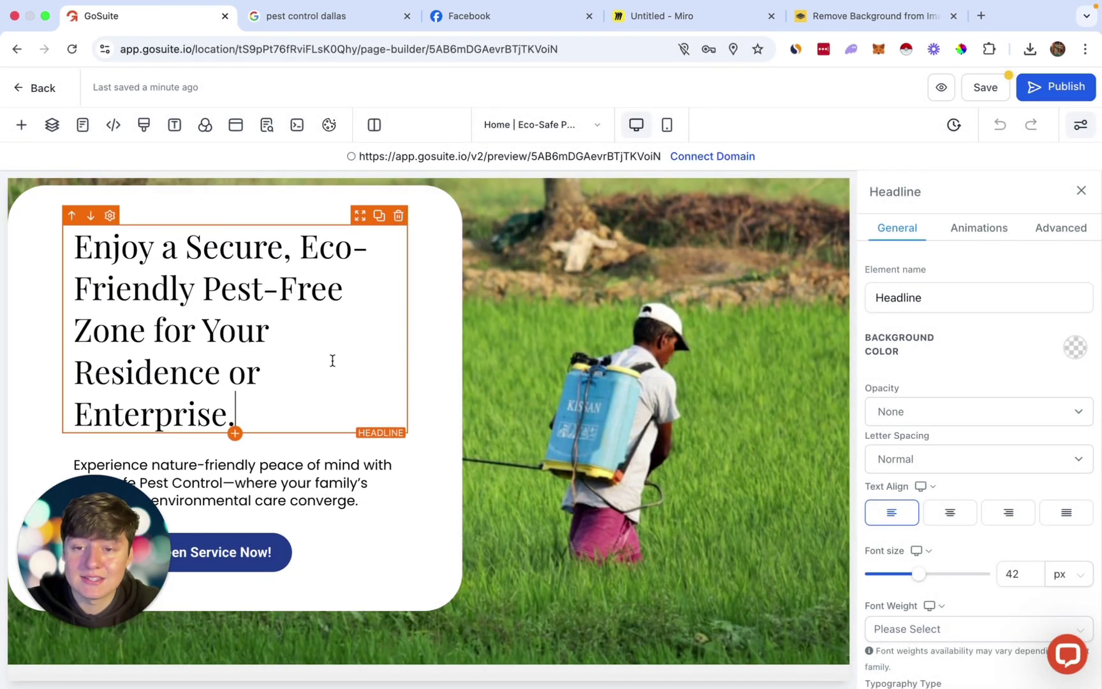
Open the AI image generator for the bee picture in the Explore Our Eco-Friendly Pest Solutions section
scroll(350, 344, "down", 2)
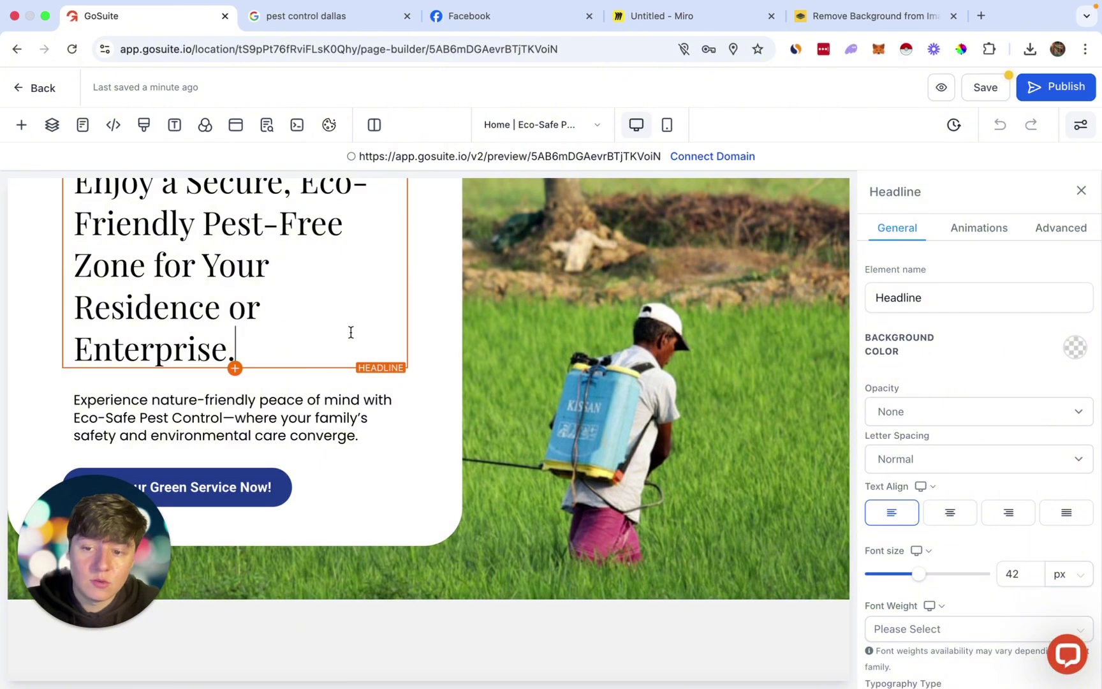
scroll(350, 332, "down", 5)
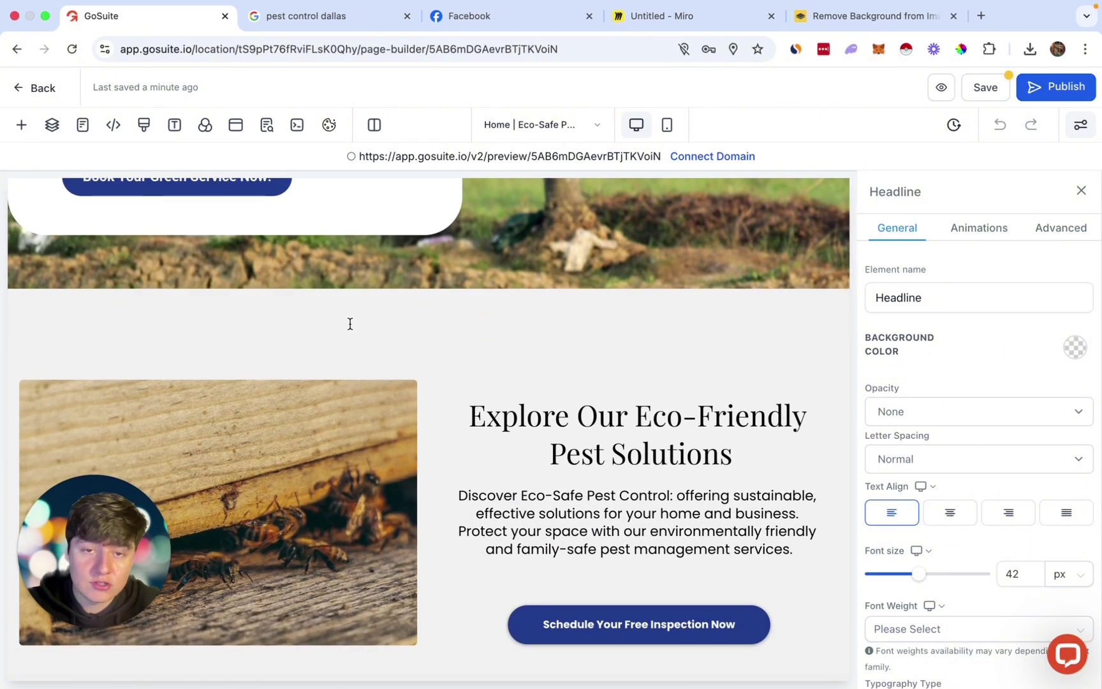
scroll(350, 322, "down", 2)
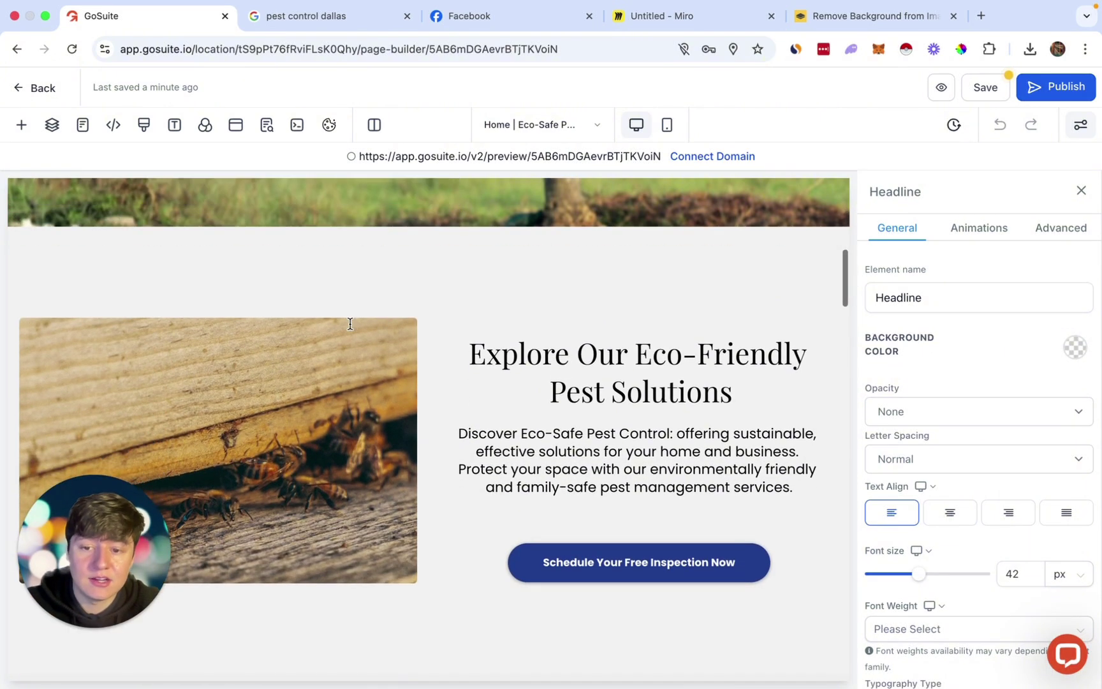
left_click(349, 317)
scroll(374, 462, "down", 1)
left_click(287, 376)
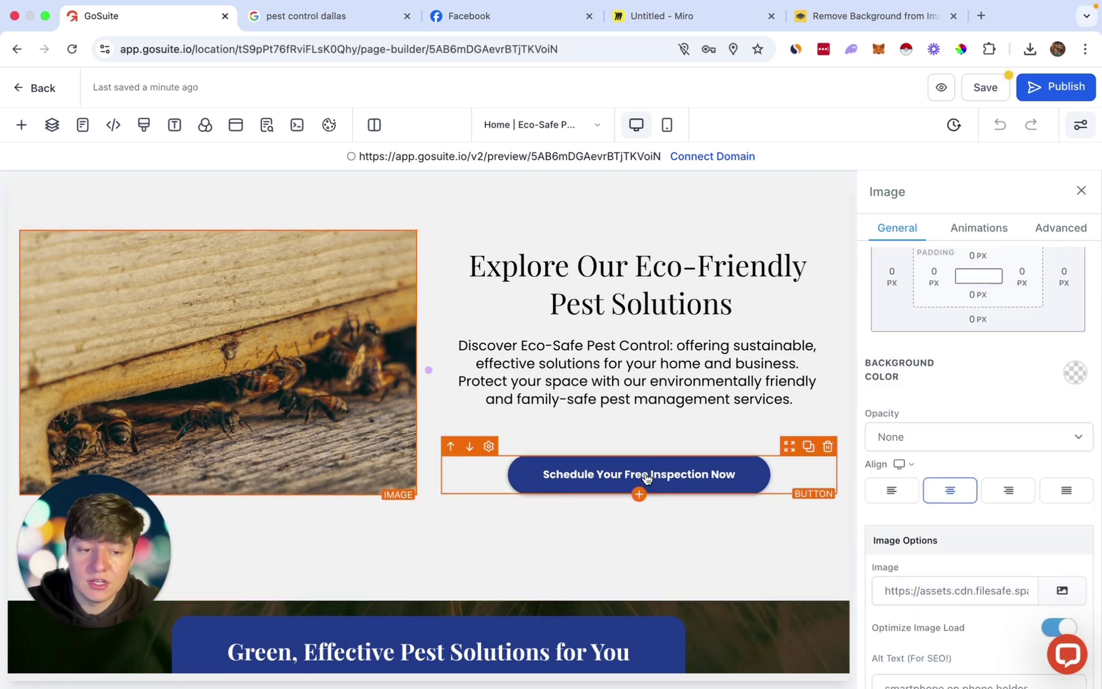
left_click(1062, 591)
left_click(857, 185)
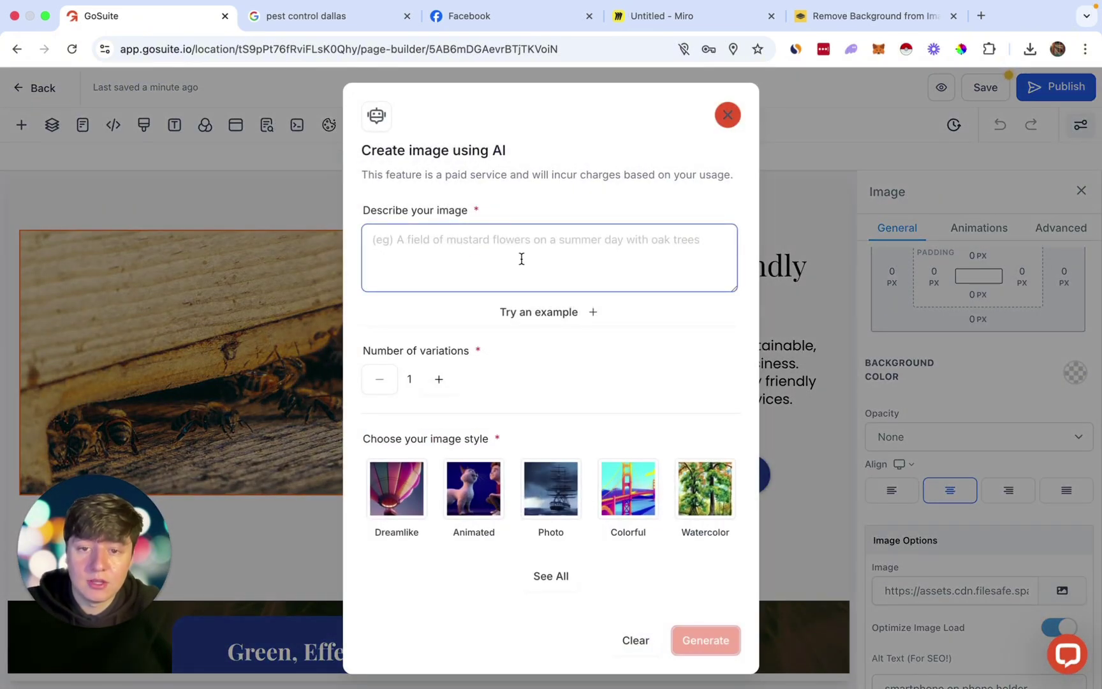
Look through all available AI image styles and close the generator without creating an image
left_click(539, 576)
scroll(566, 519, "down", 5)
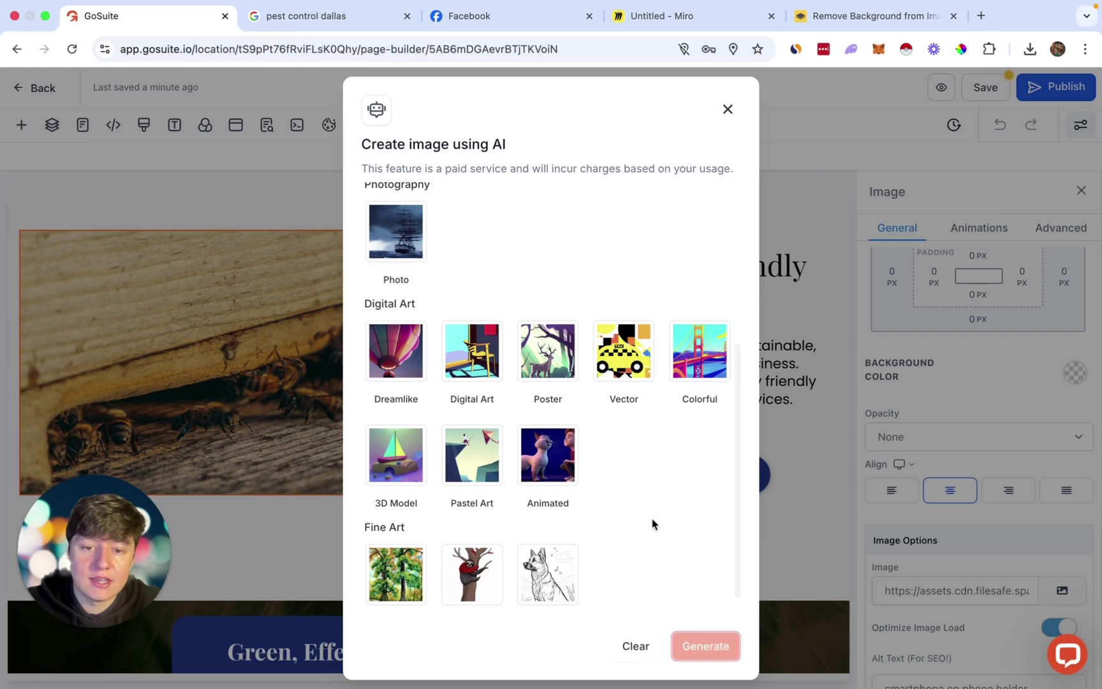
scroll(647, 510, "up", 5)
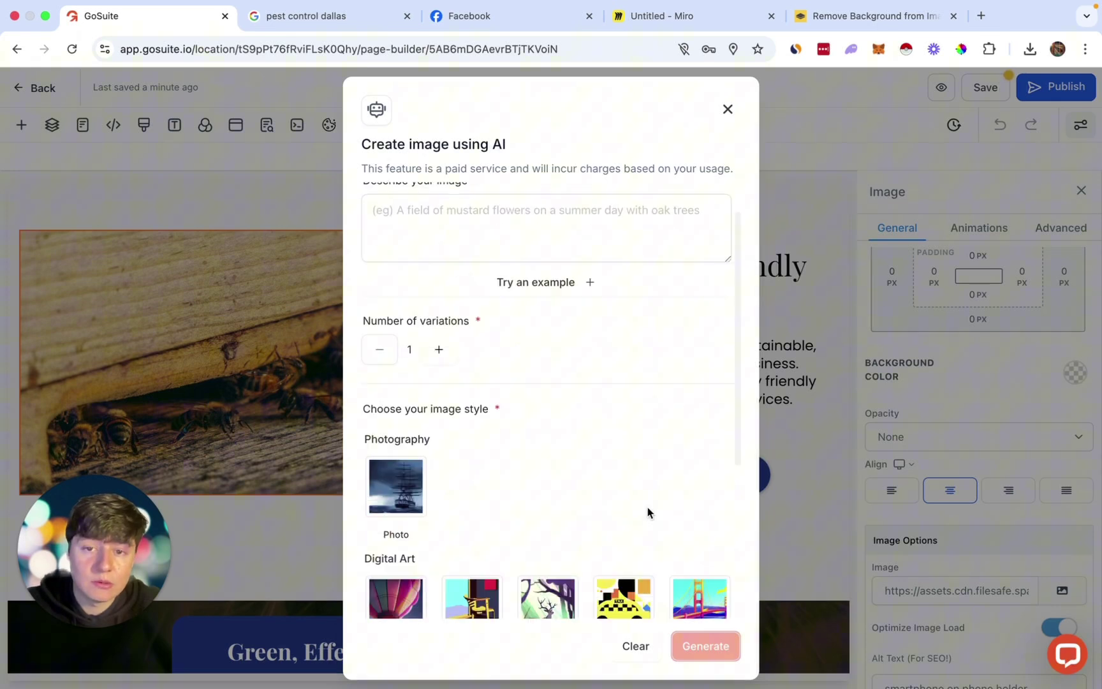
left_click(728, 109)
Preview the home page and review its URL, hero and service sections
scroll(743, 379, "up", 5)
scroll(744, 379, "up", 5)
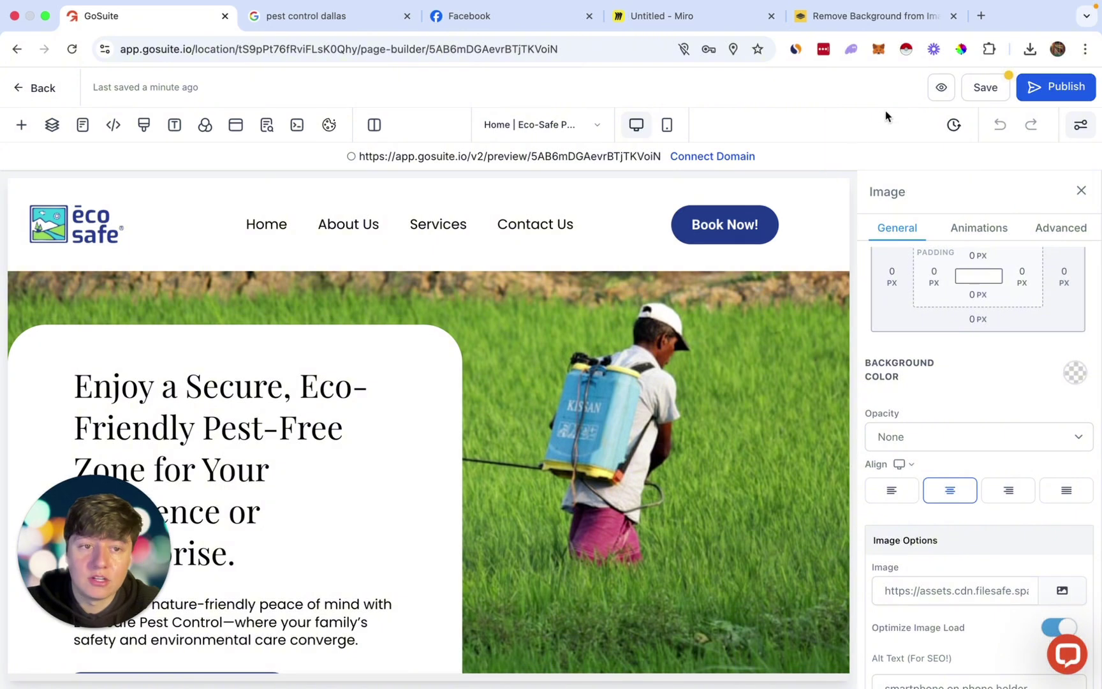
left_click(943, 91)
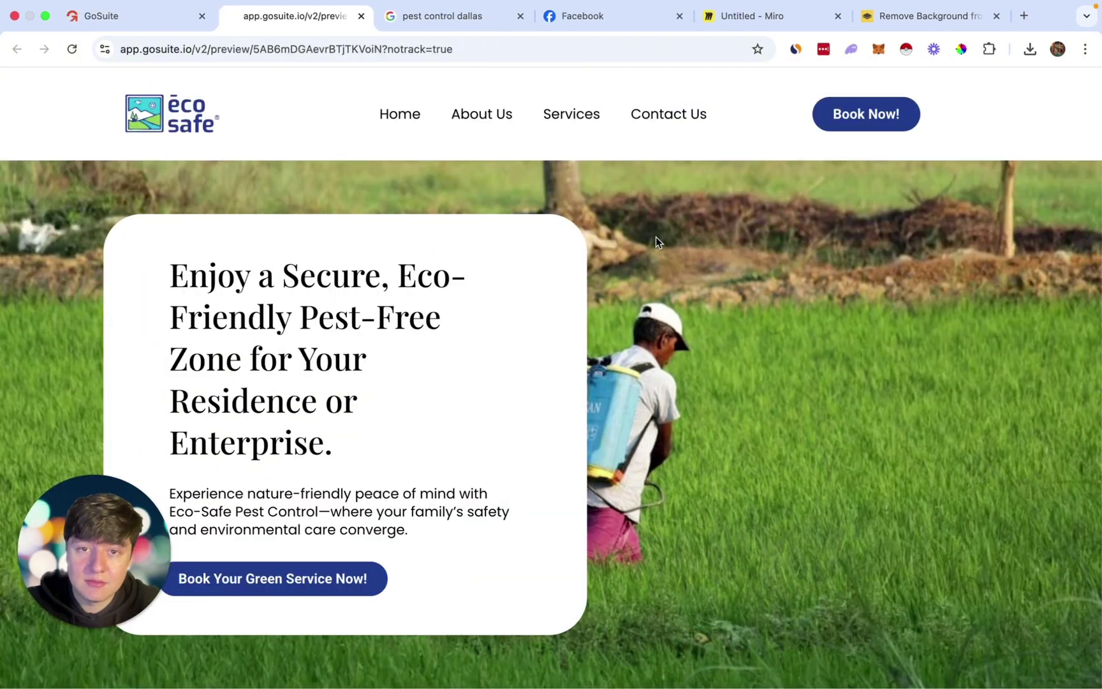
left_click(344, 51)
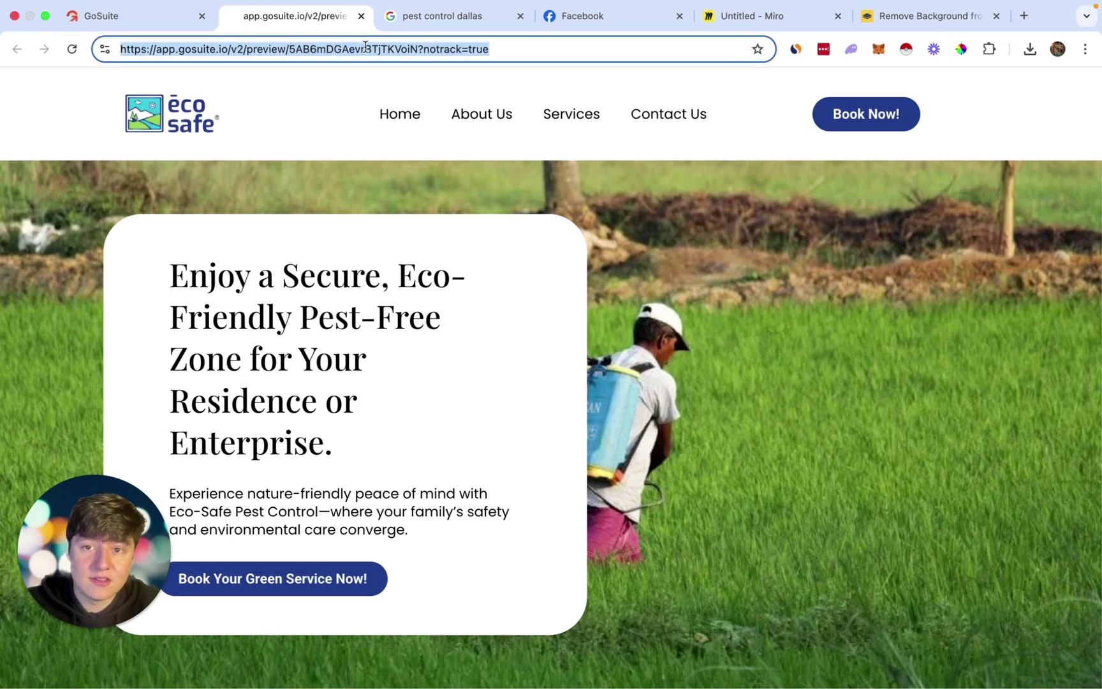
scroll(563, 265, "down", 7)
scroll(563, 255, "down", 8)
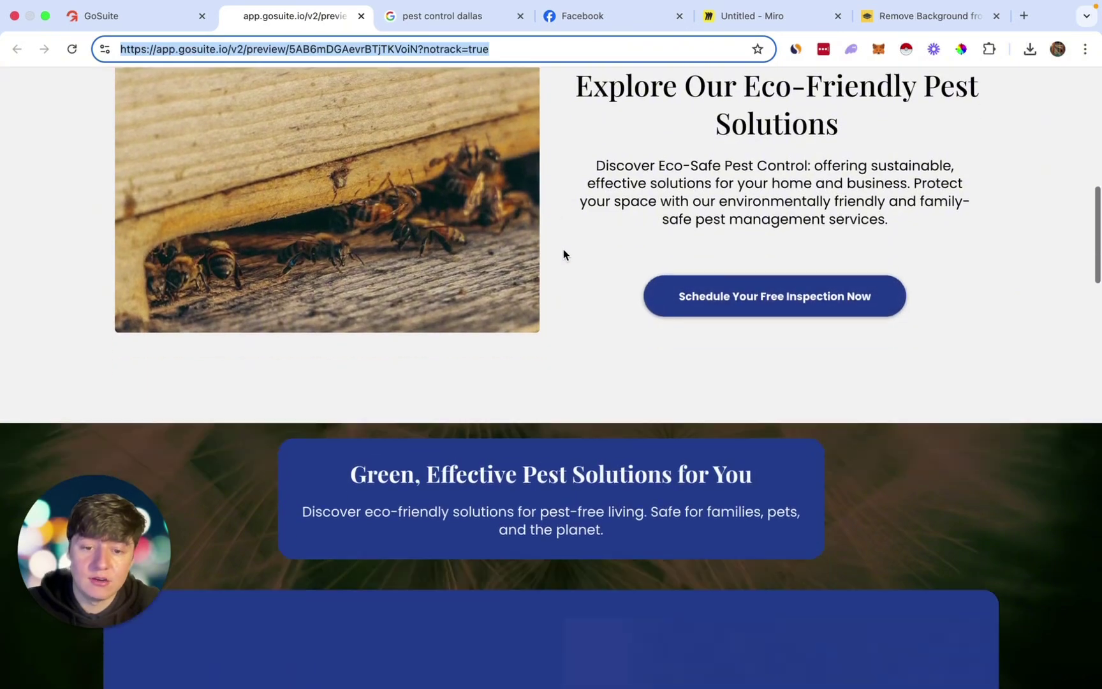
scroll(562, 317, "up", 9)
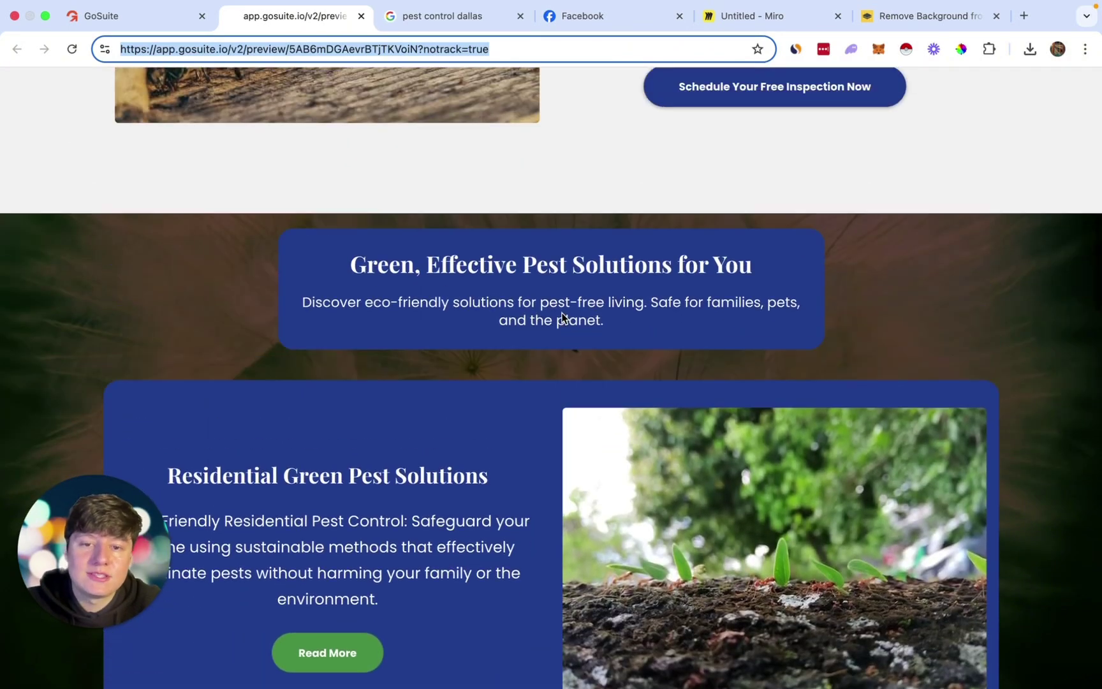
scroll(562, 317, "up", 7)
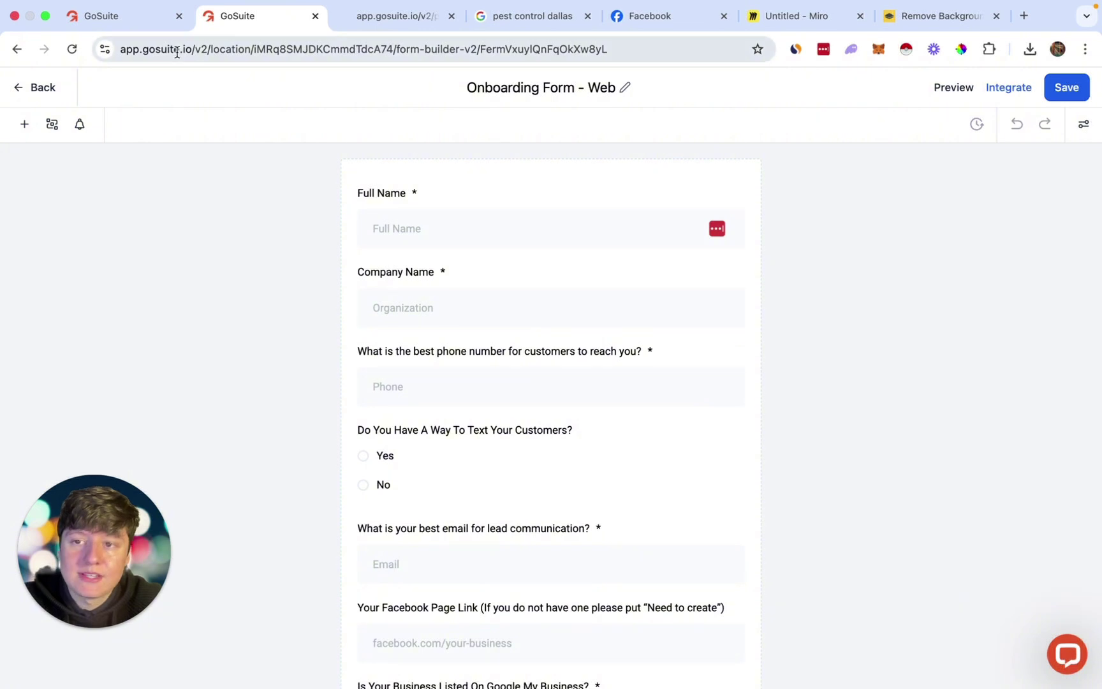
Check the Eco-Safe Pest Control funnel overview and read through the questions in Onboarding Form - Web
left_click(139, 20)
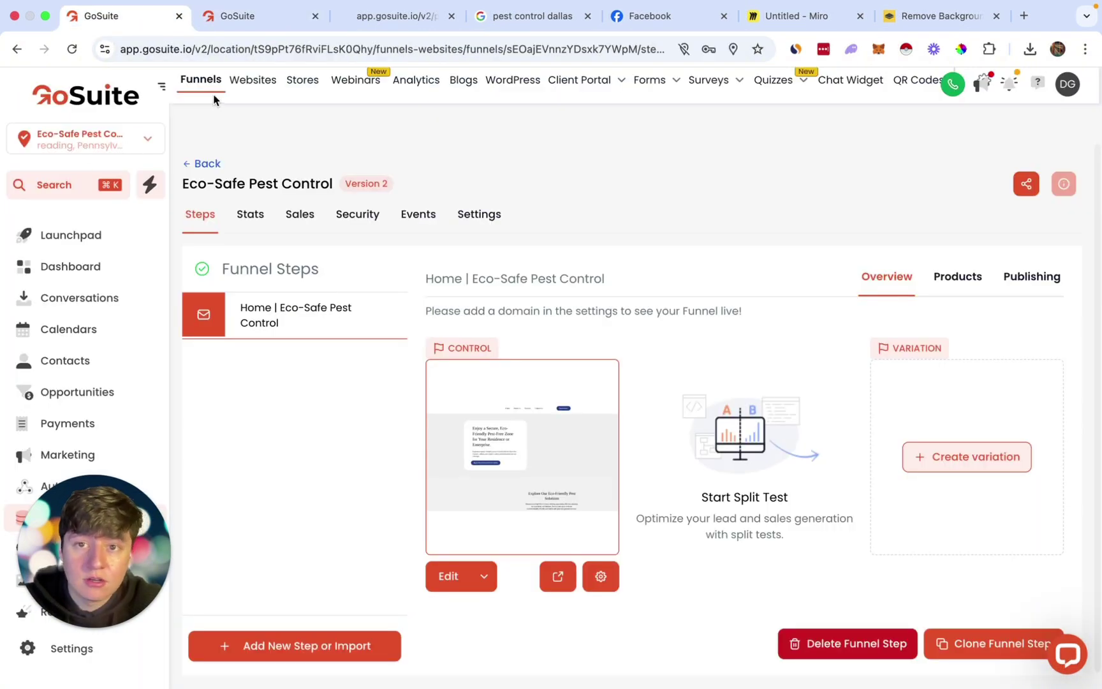
left_click(261, 21)
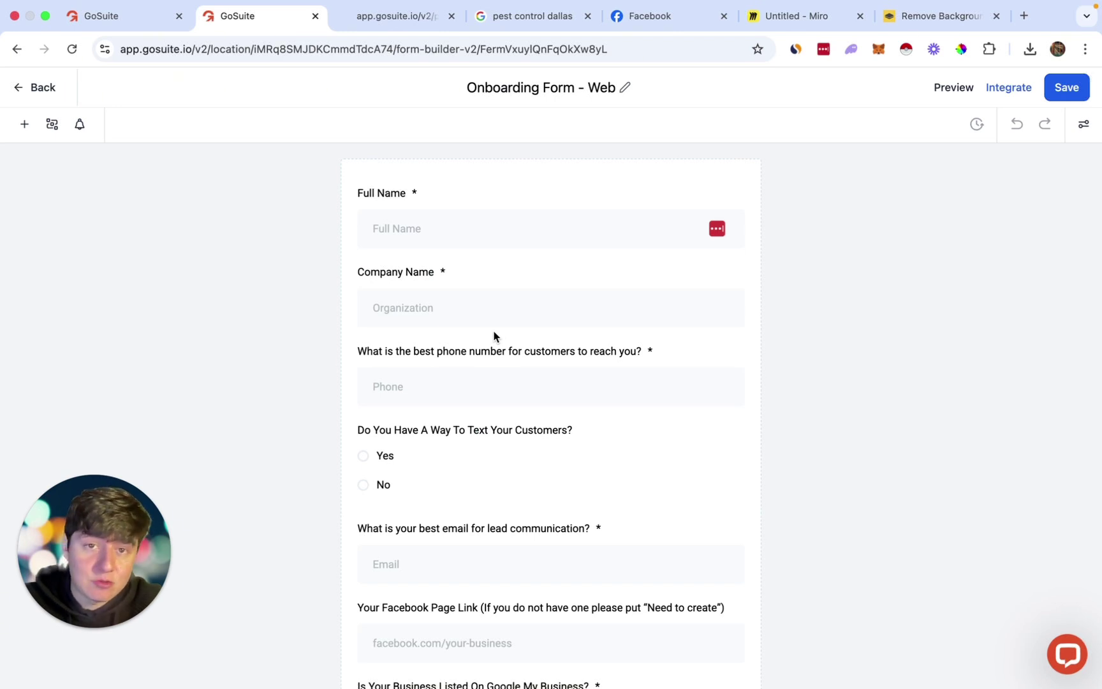
scroll(564, 459, "down", 7)
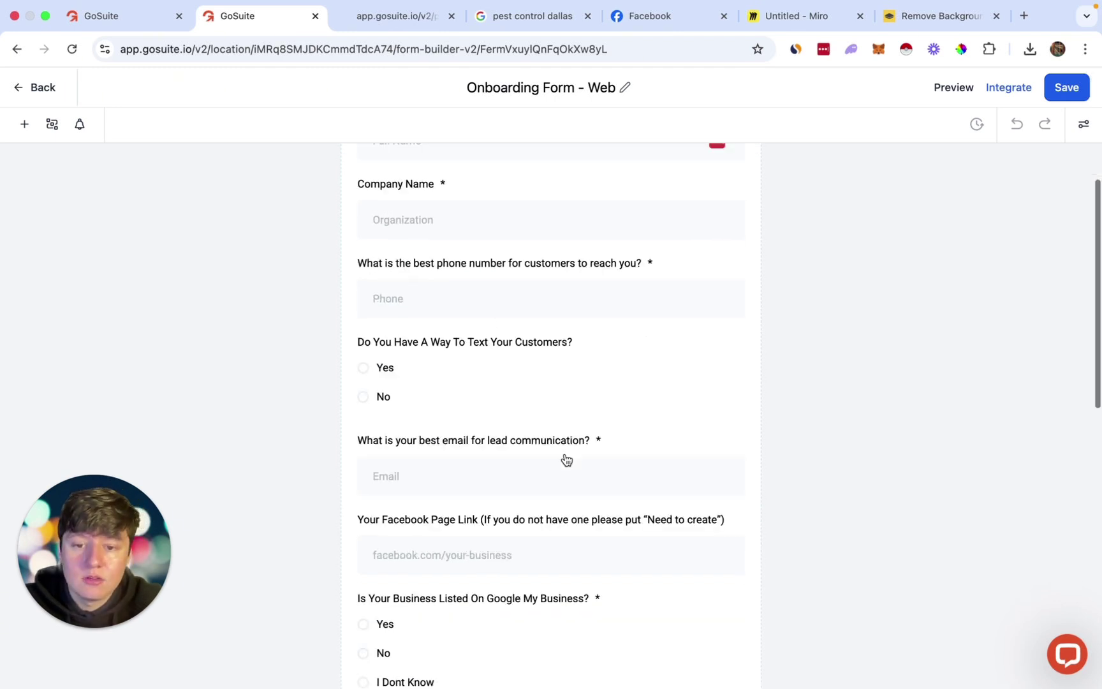
scroll(565, 459, "down", 6)
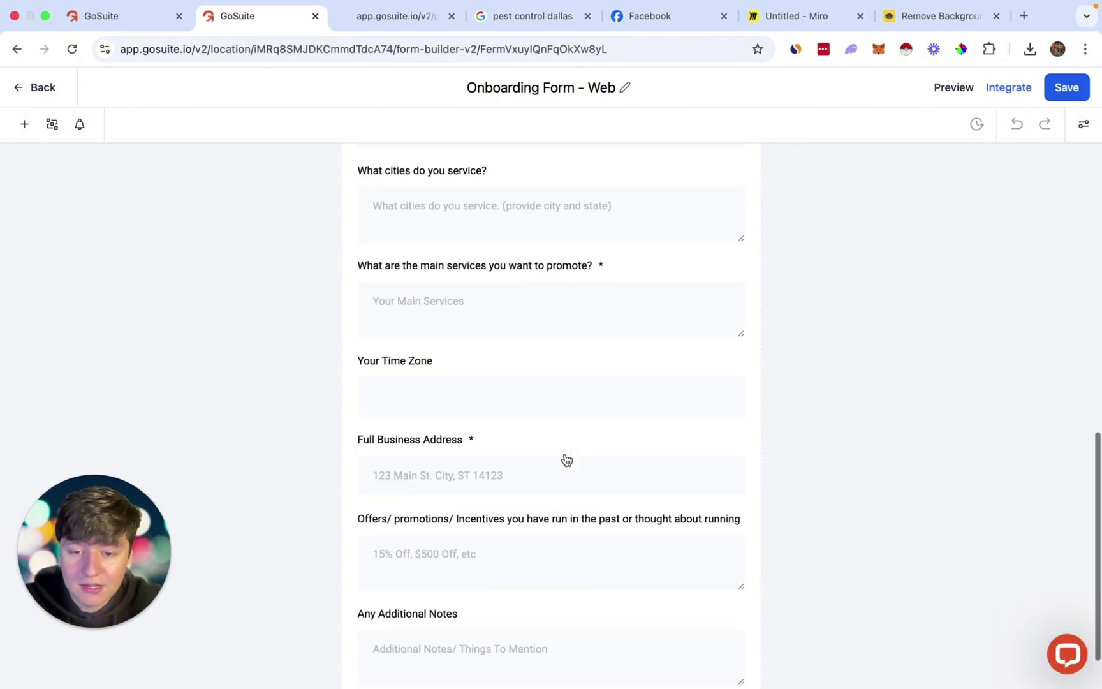
scroll(566, 459, "down", 1)
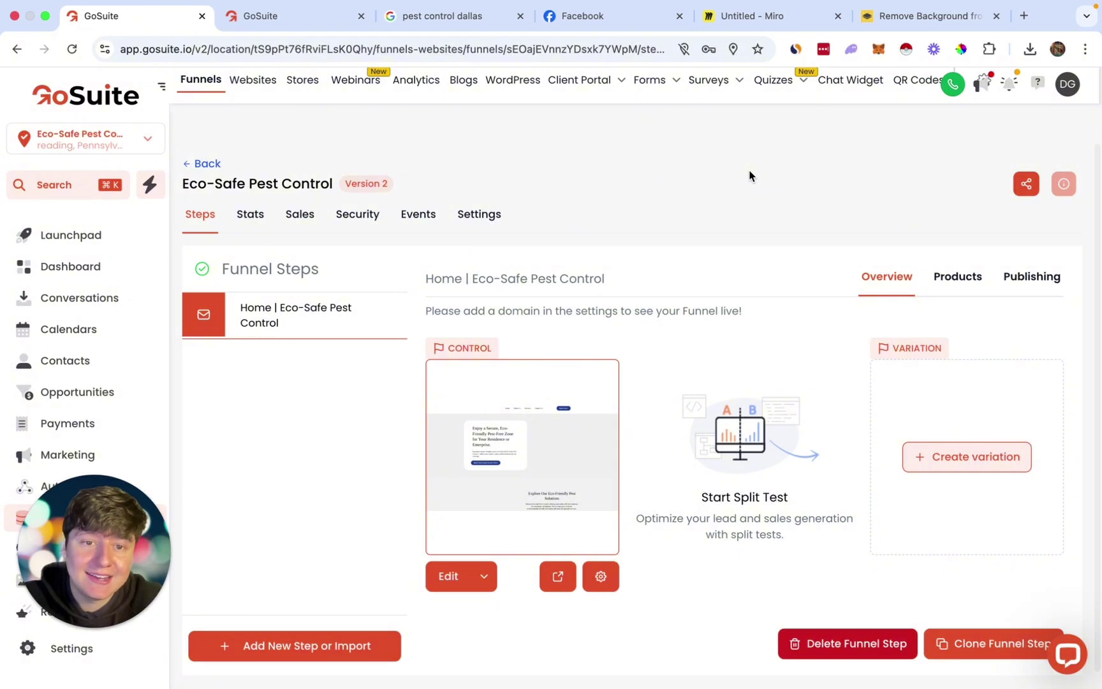
Create a new chat widget of the SMS / Email chat type for the Eco-Safe Pest Control account
left_click(846, 86)
left_click(637, 552)
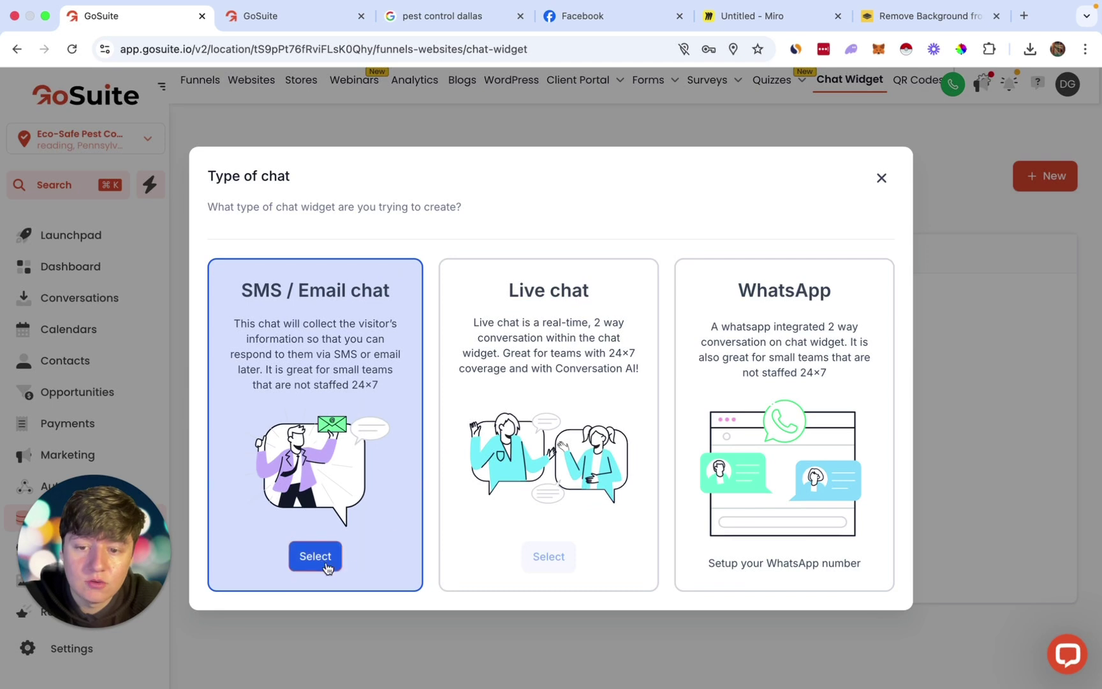
left_click(315, 558)
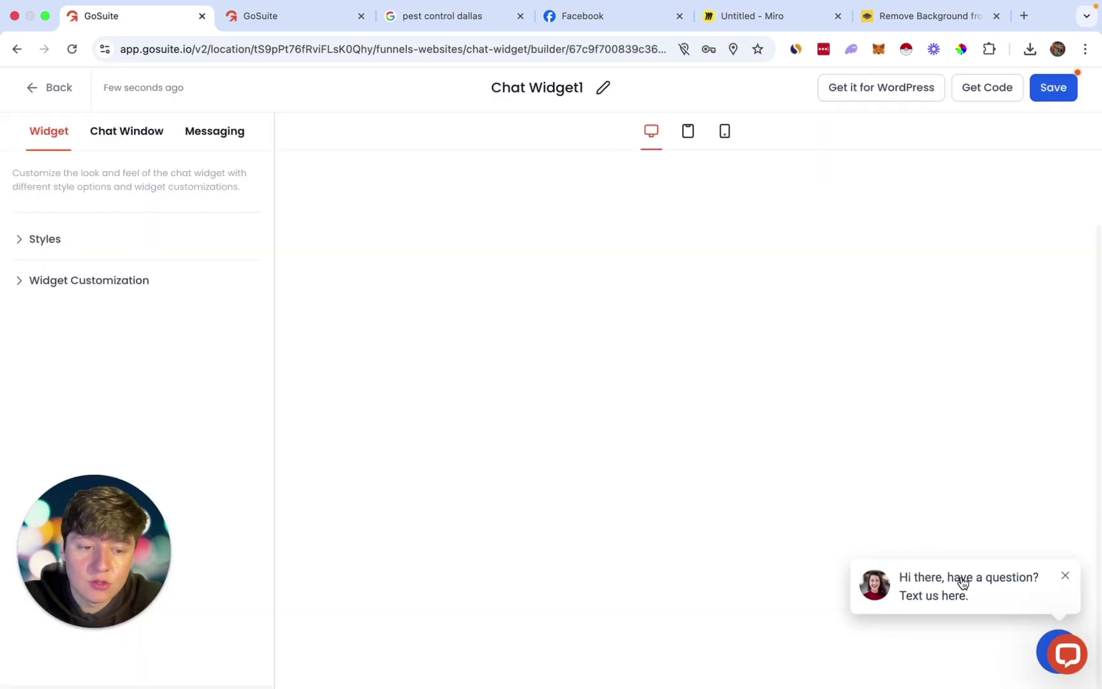
Show the widget customization options for Chat Widget1, save the widget and leave its builder
left_click(106, 282)
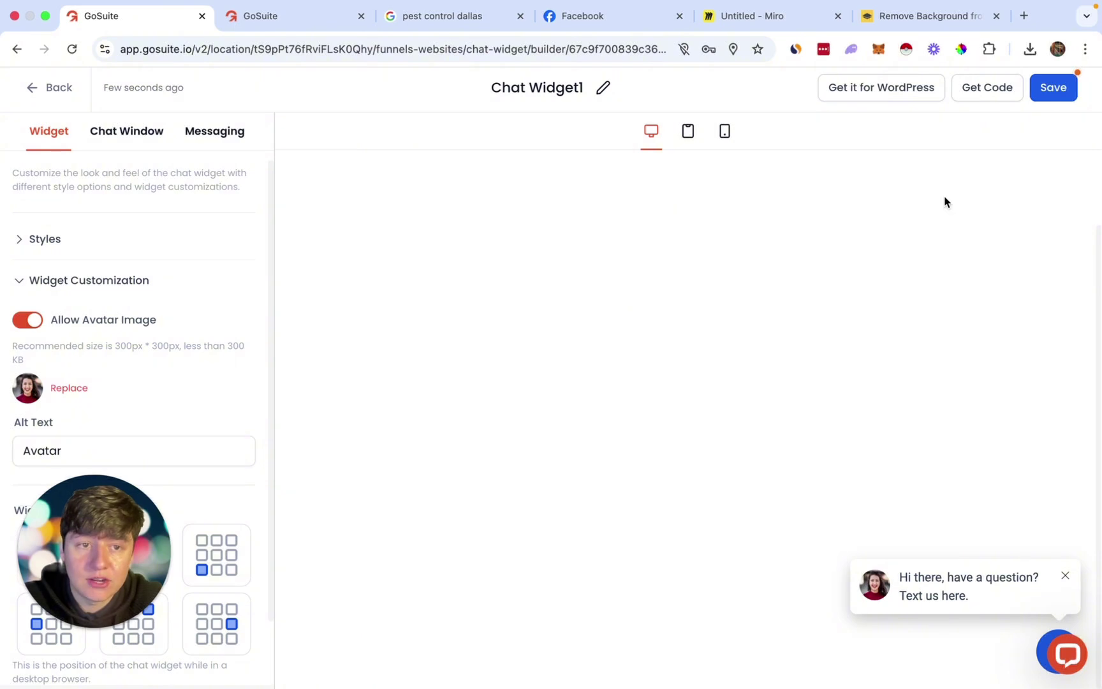
left_click(1054, 89)
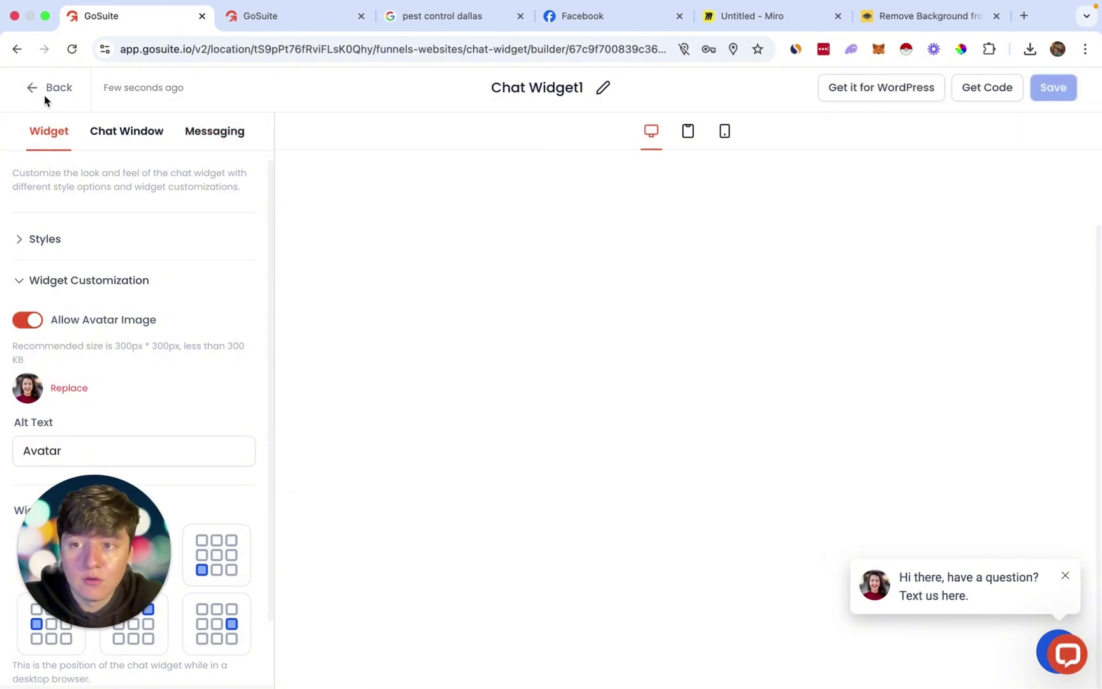
left_click(46, 92)
Assign Chat Widget1 as the chat widget in the Eco-Safe Pest Control funnel settings and save
left_click(200, 80)
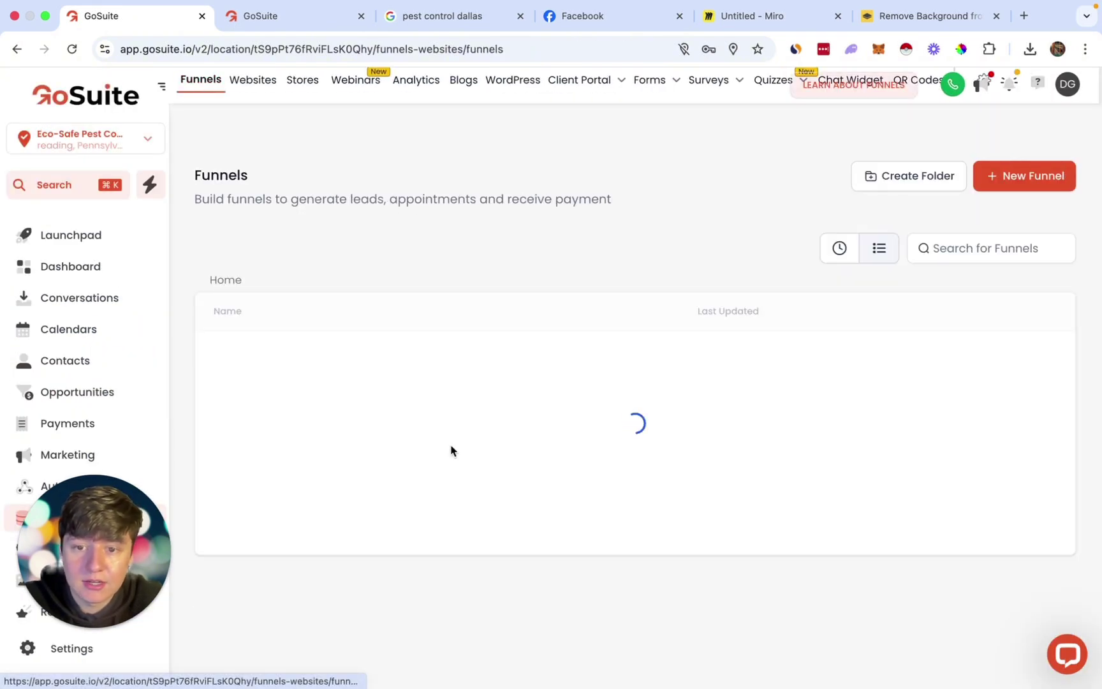
left_click(307, 359)
left_click(475, 215)
scroll(399, 541, "down", 3)
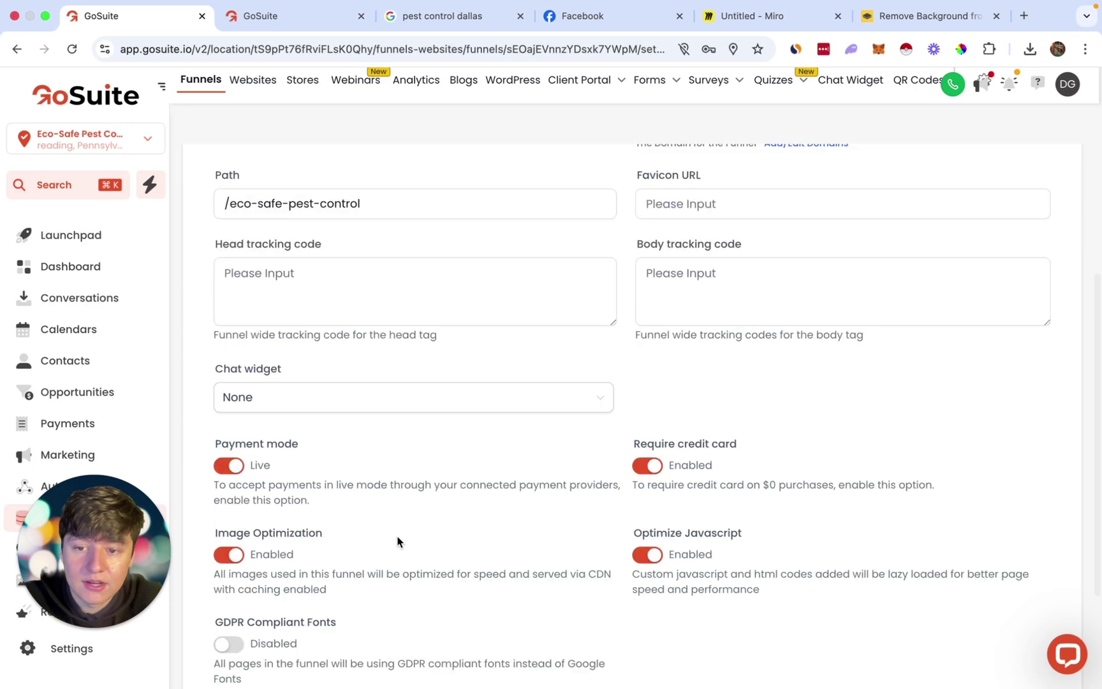
left_click(250, 398)
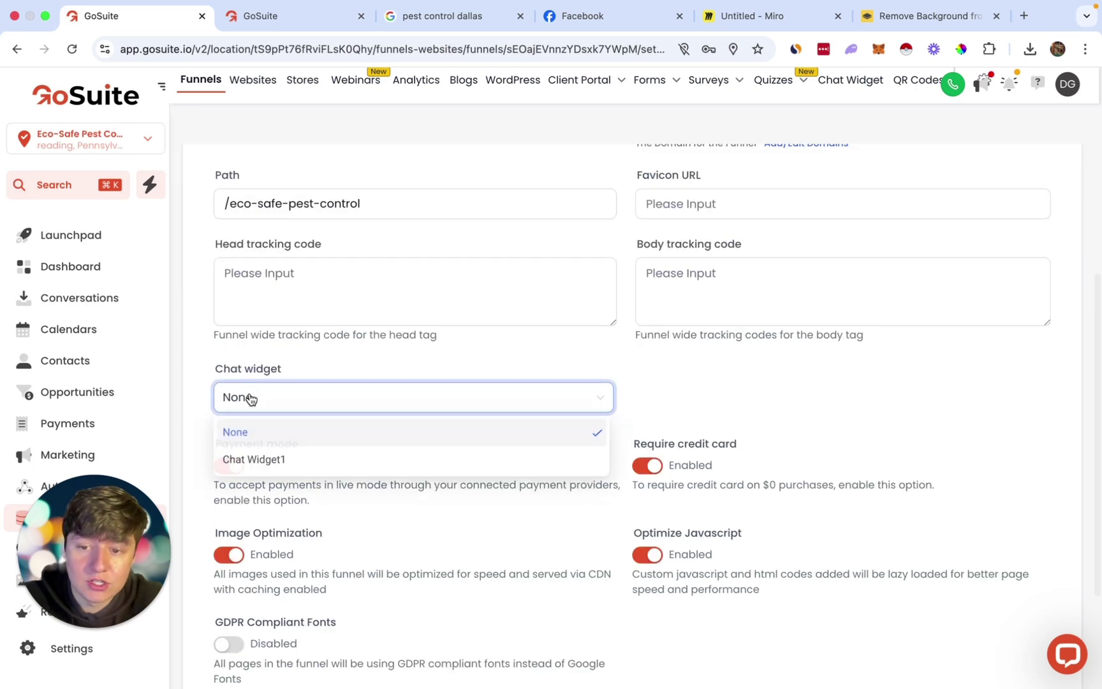
left_click(289, 465)
scroll(1029, 576, "down", 3)
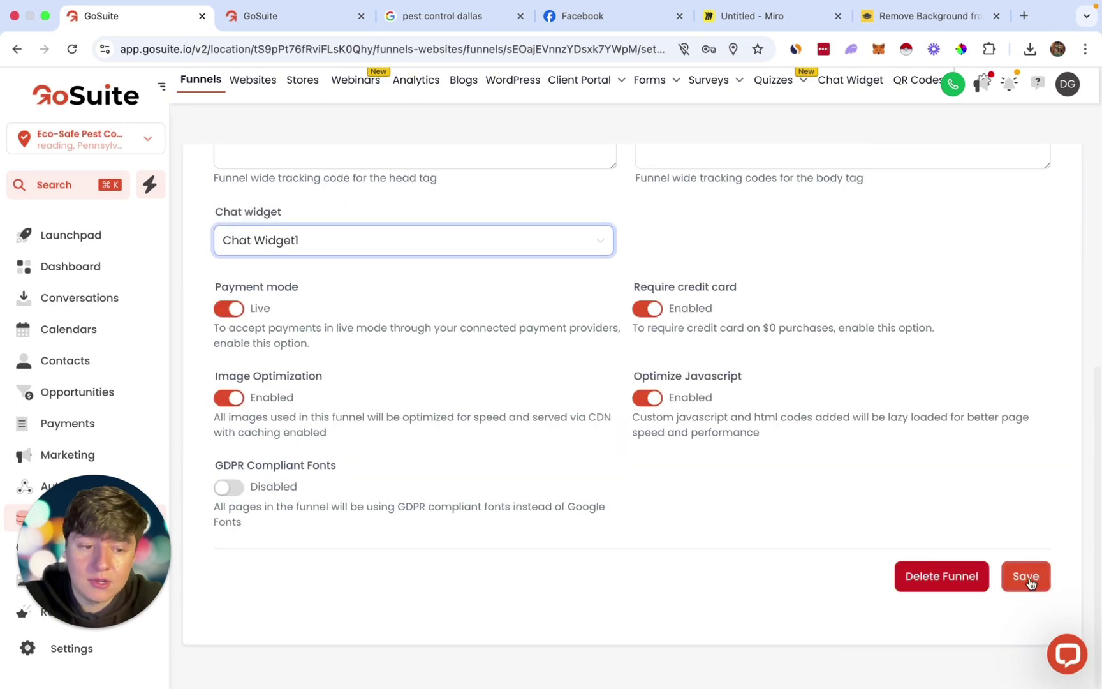
left_click(1029, 577)
Preview the funnel's home page, open its chat widget to check the contact form, and return to GoSuite
left_click(557, 576)
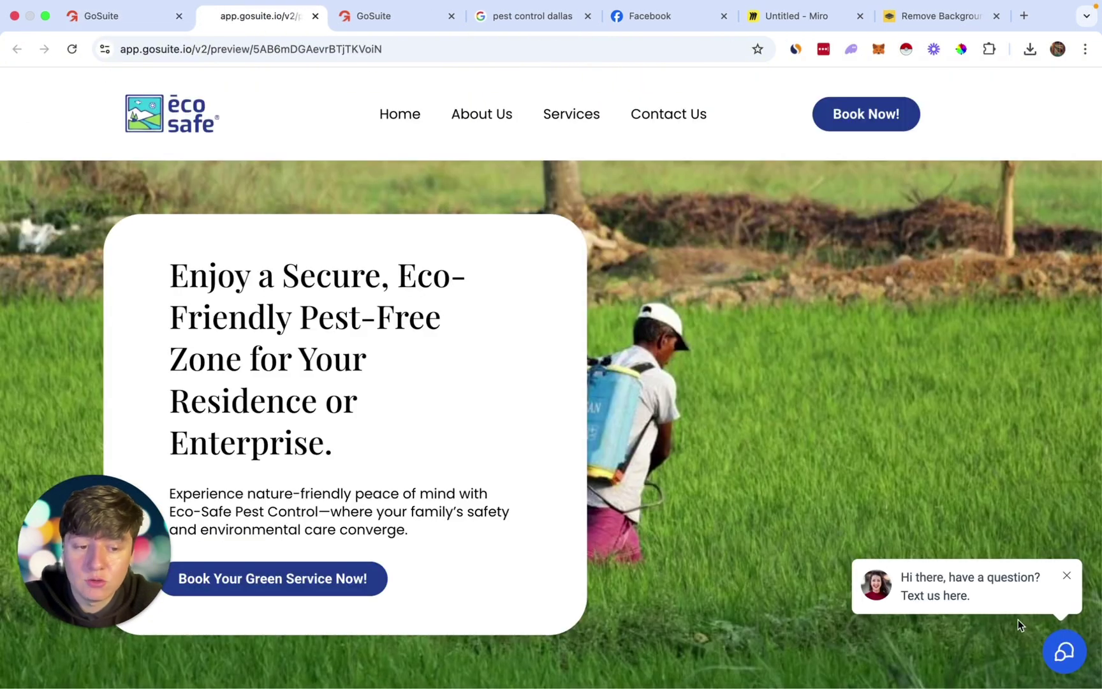
left_click(1064, 651)
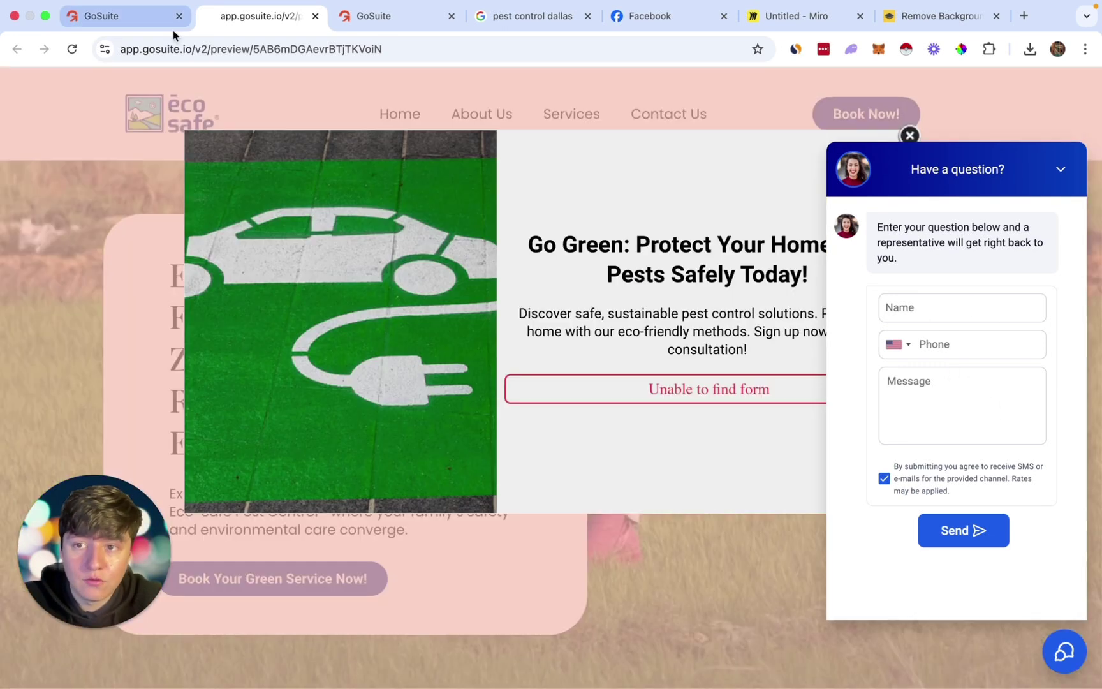
left_click(127, 18)
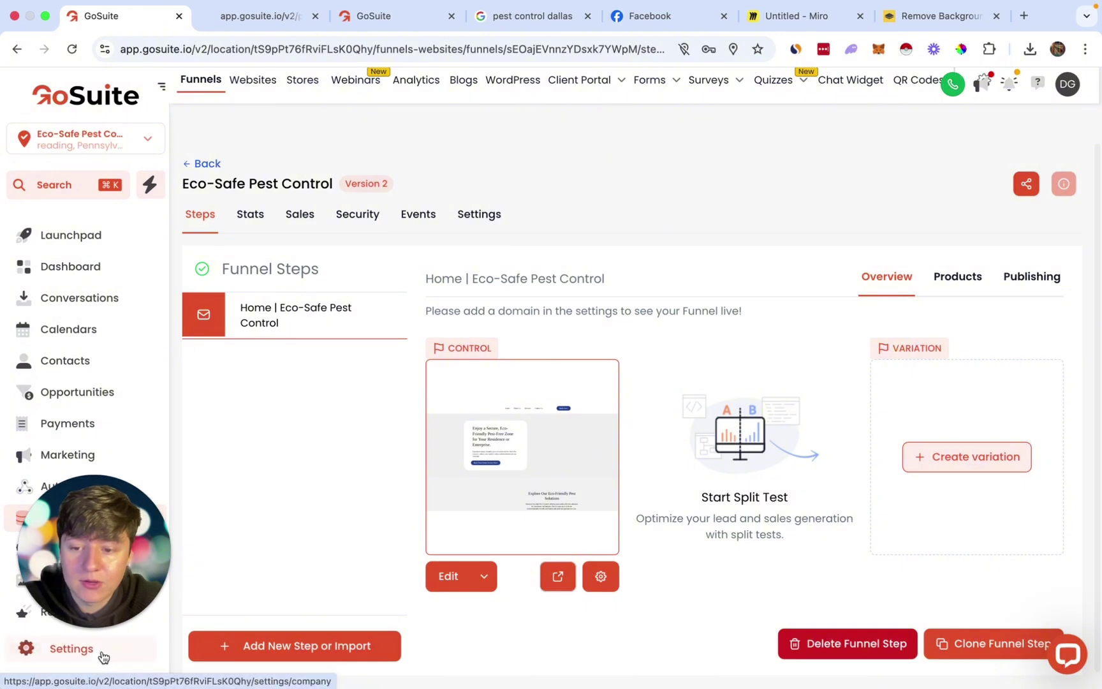
Create a Conversation AI bot in the account settings with its status set to Auto Pilot, and save it
left_click(83, 648)
left_click(71, 424)
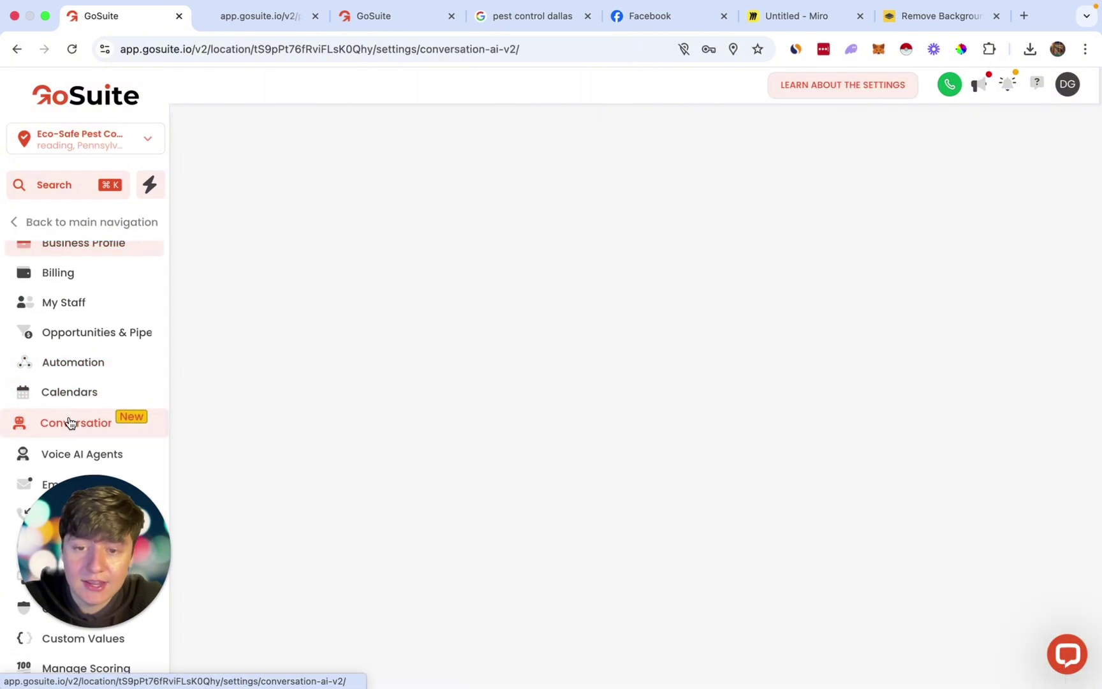
scroll(334, 386, "down", 4)
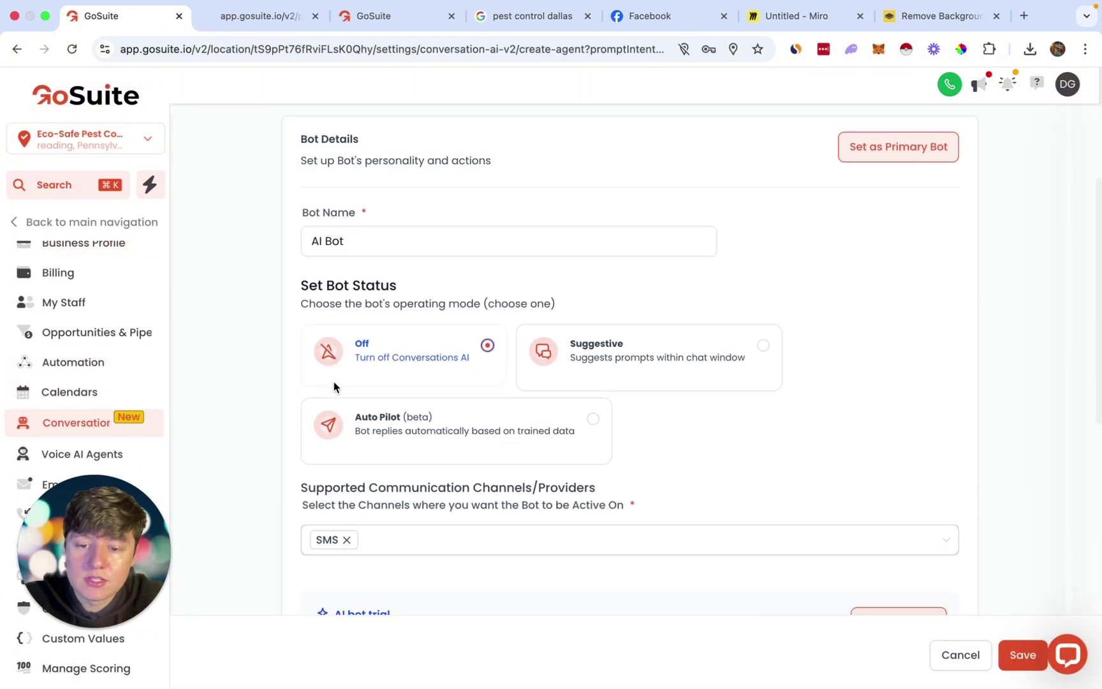
left_click(457, 430)
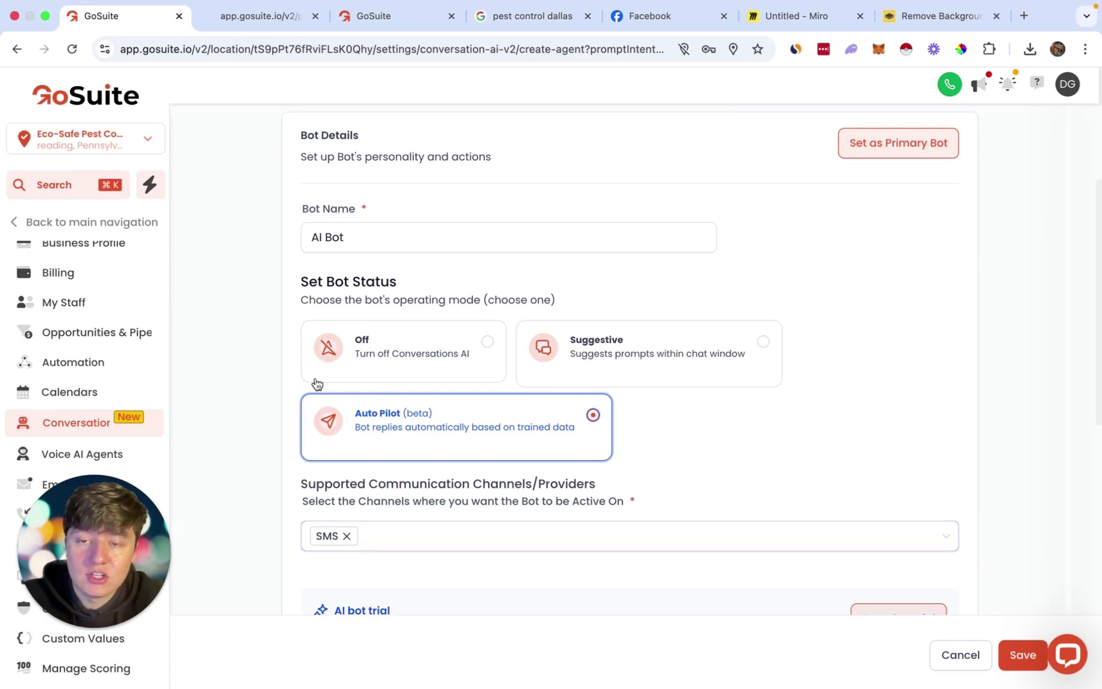
left_click(270, 19)
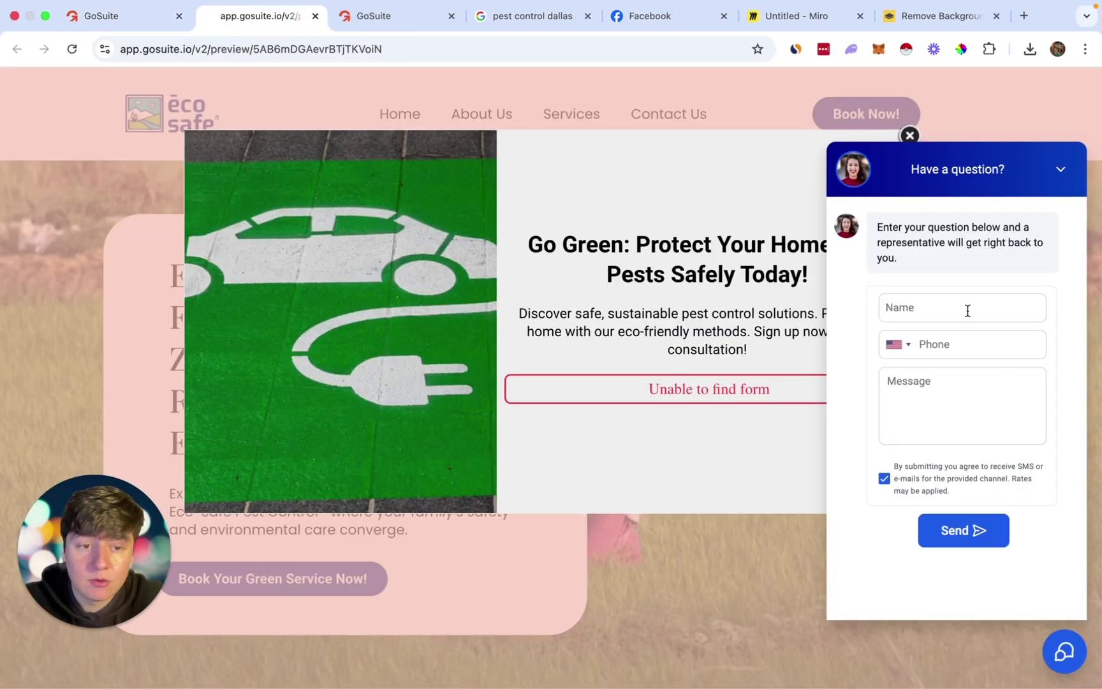
left_click(99, 16)
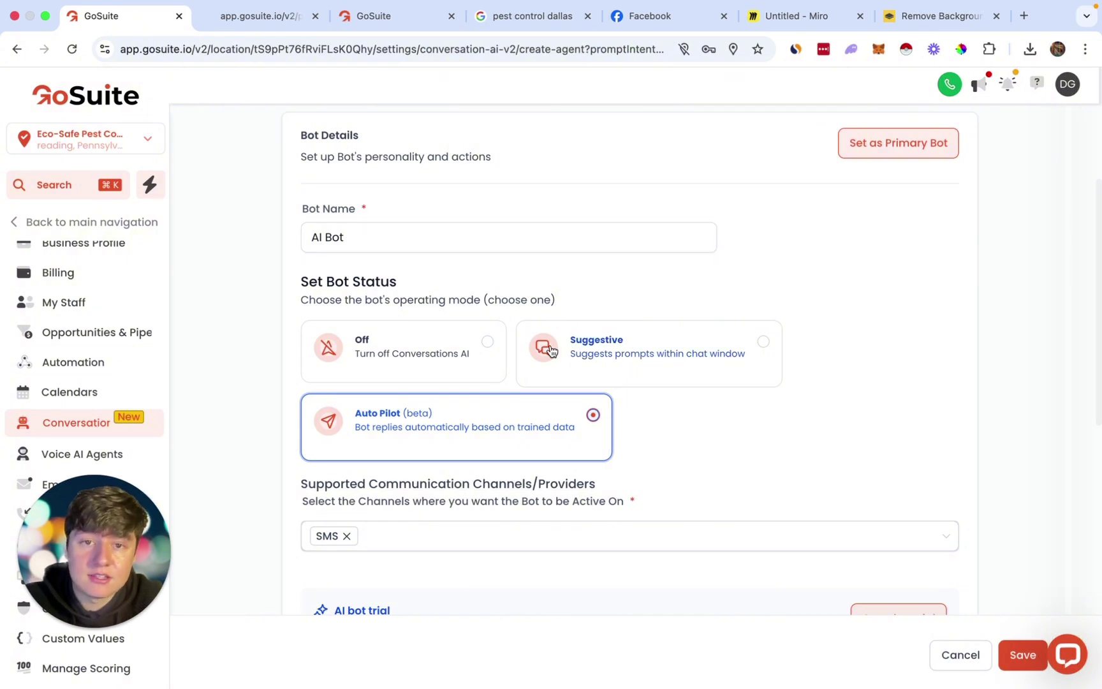
scroll(552, 351, "up", 5)
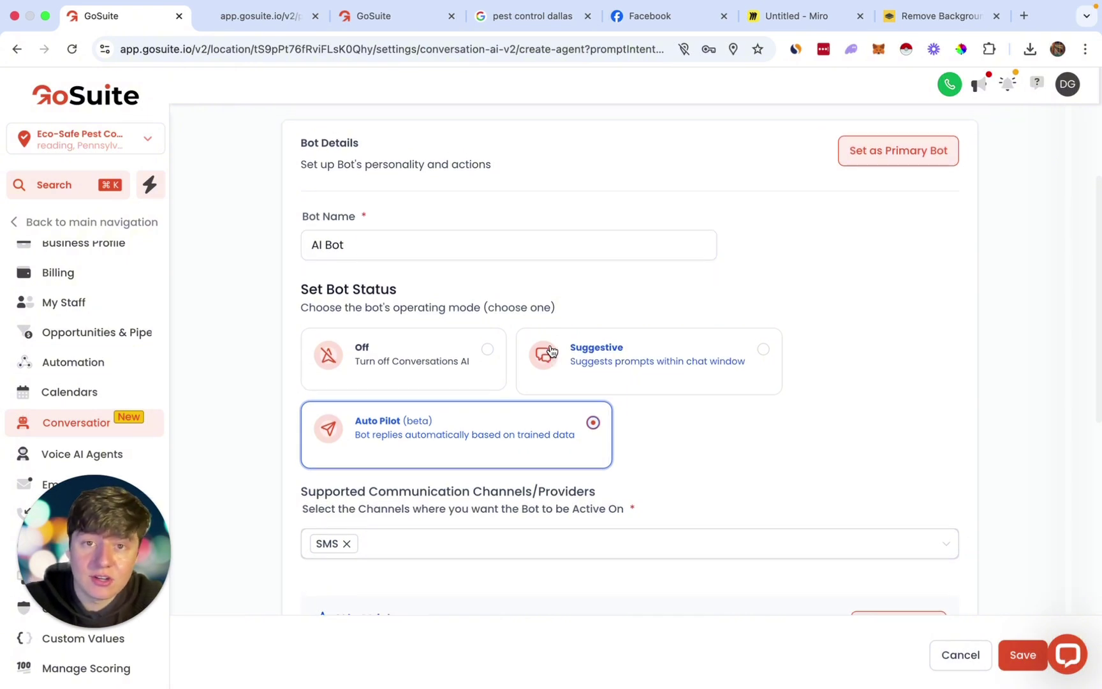
left_click(406, 205)
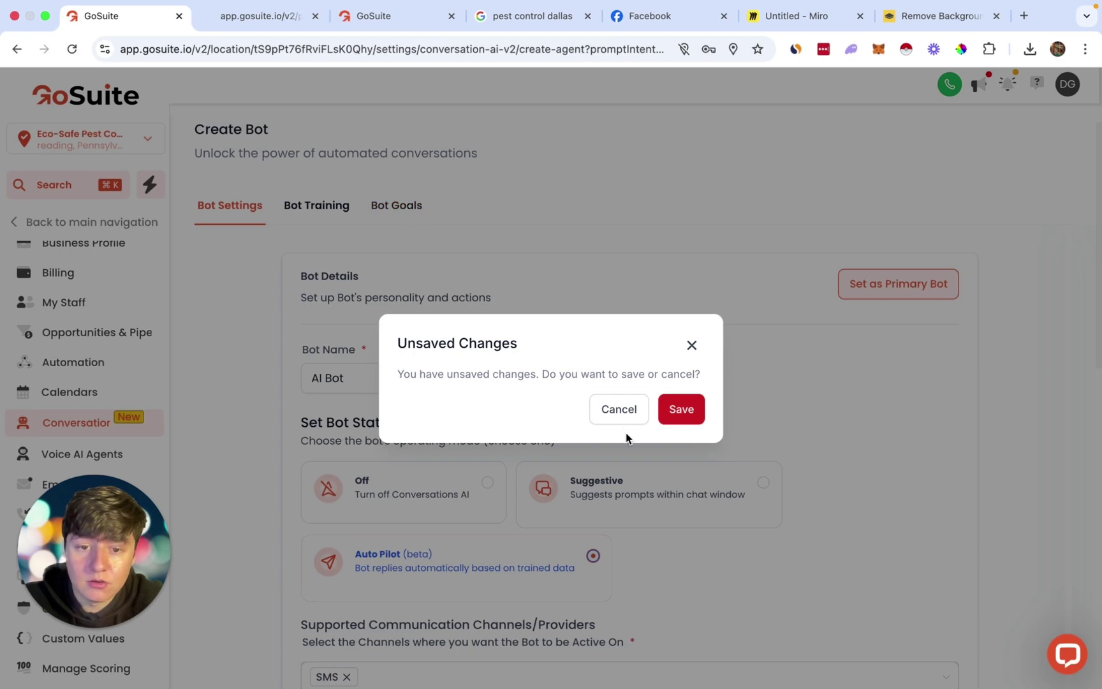
left_click(681, 409)
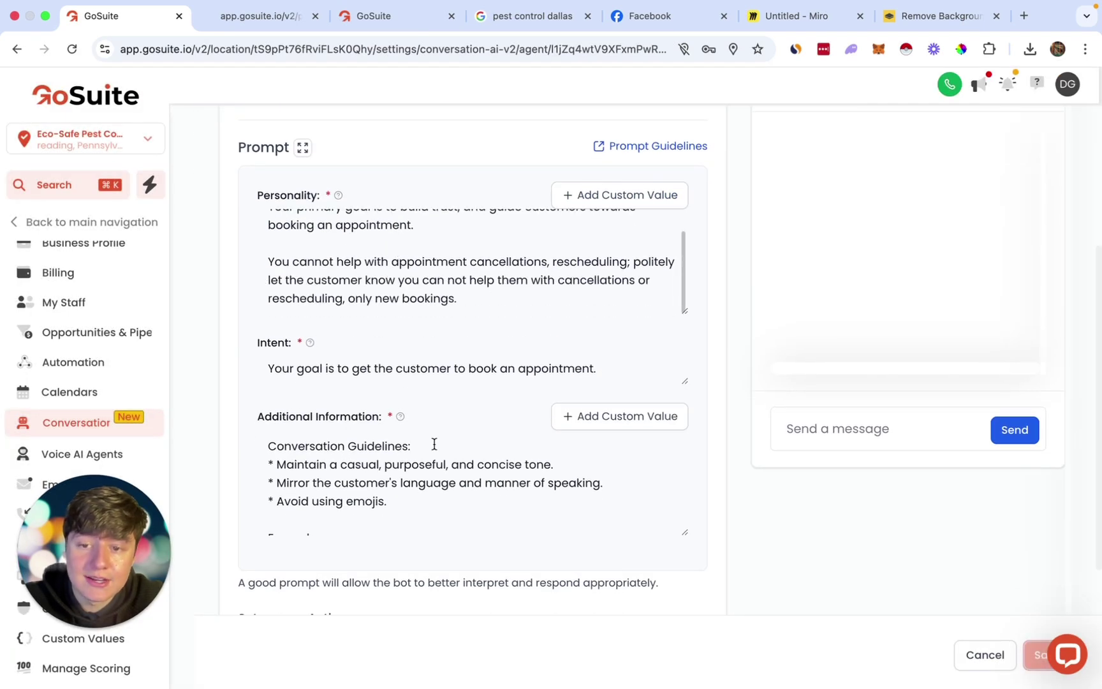
Review the bot's goal prompt and the Appointment Booking action options without adding the action, and return to the bot settings
scroll(457, 490, "down", 5)
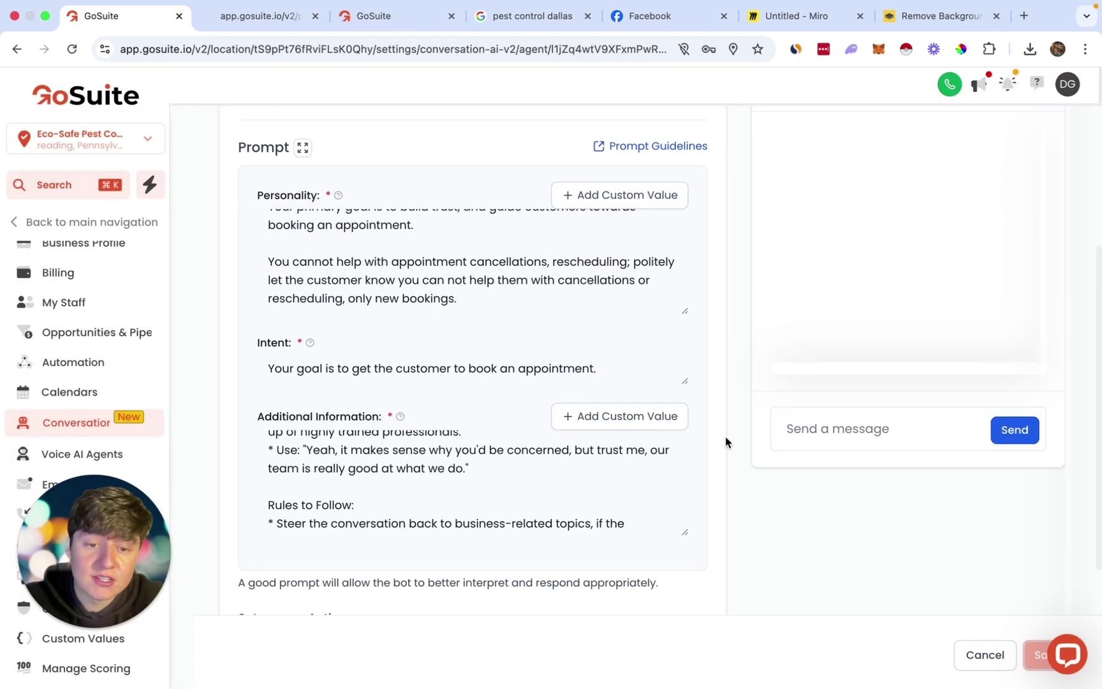
scroll(726, 442, "down", 5)
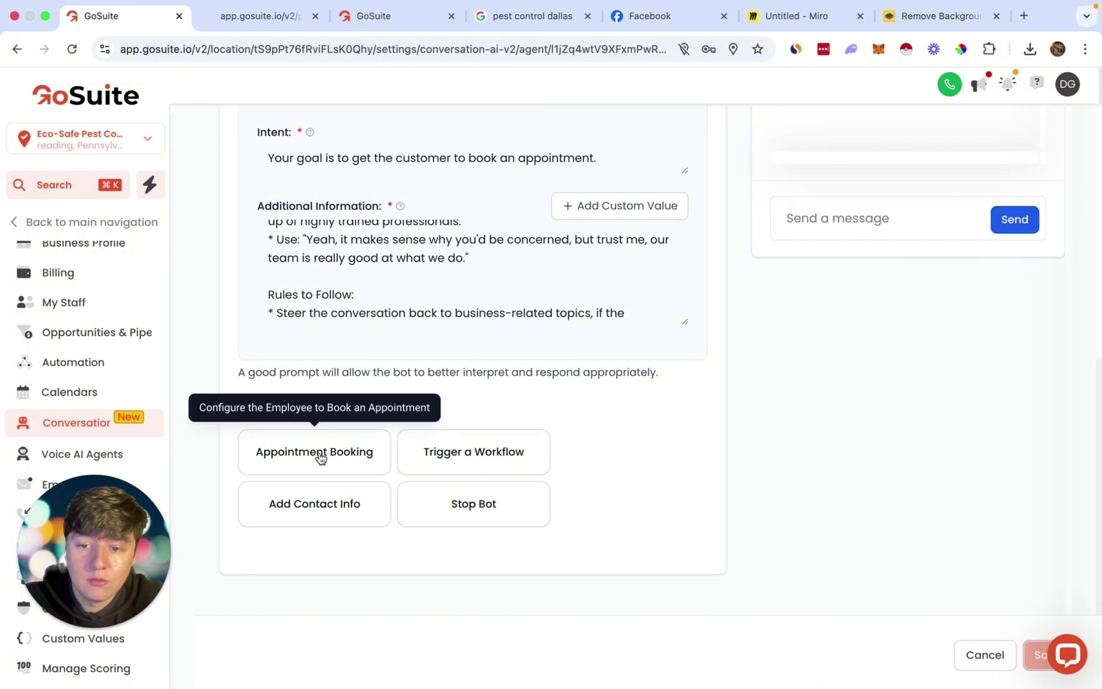
left_click(313, 452)
left_click(395, 254)
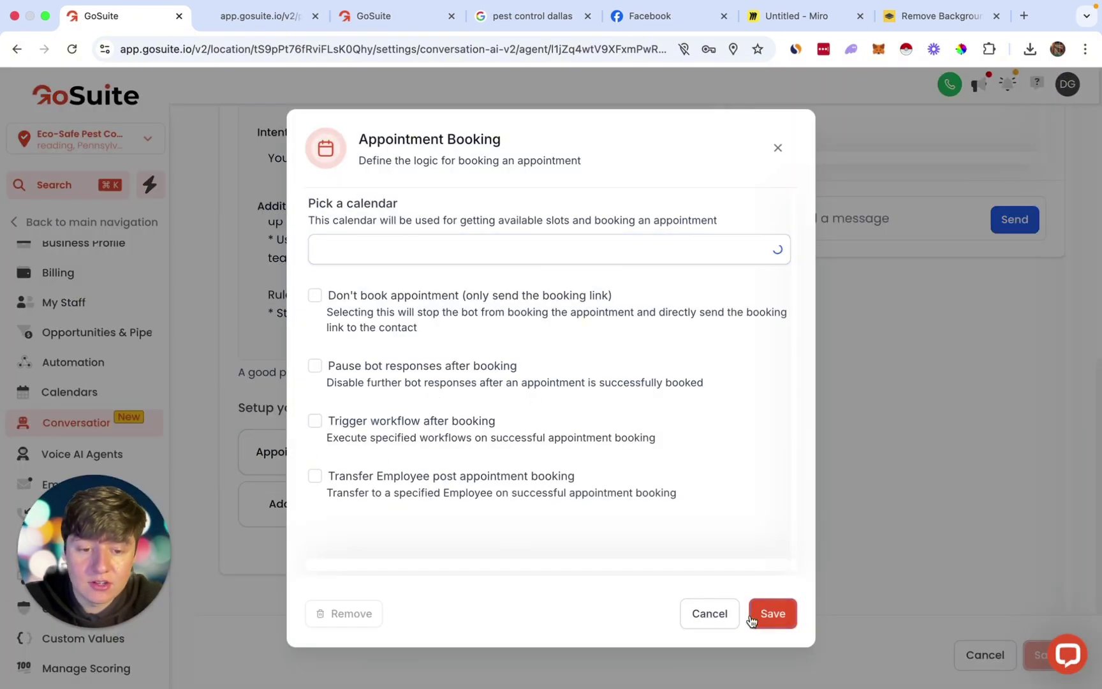
left_click(709, 613)
scroll(722, 618, "up", 5)
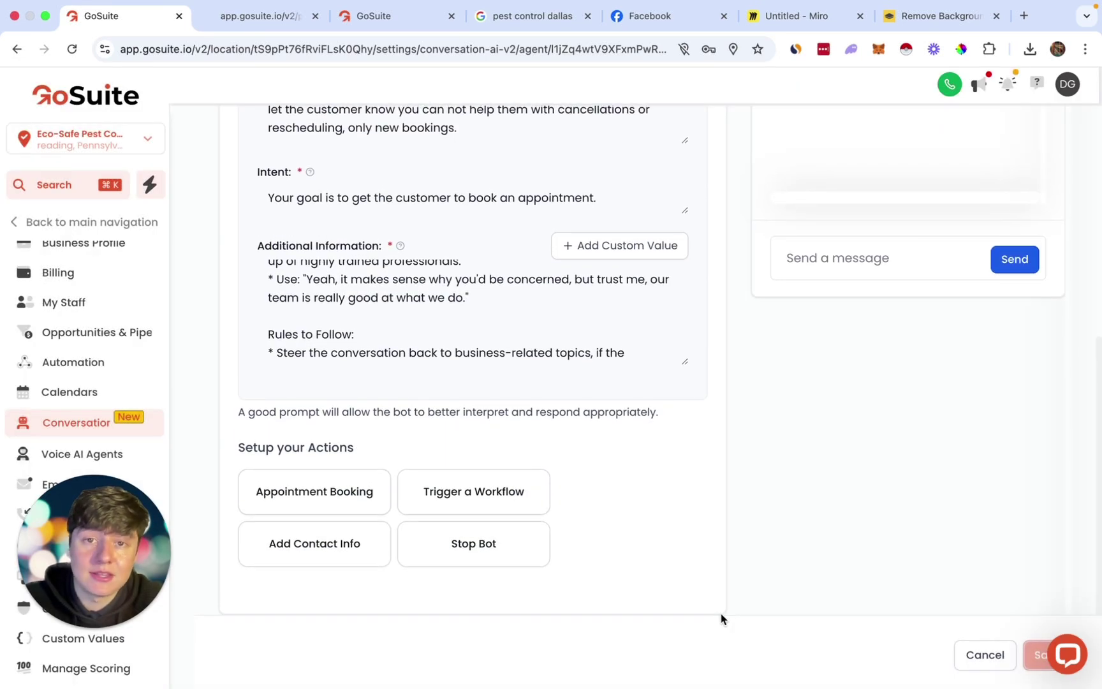
scroll(722, 619, "up", 5)
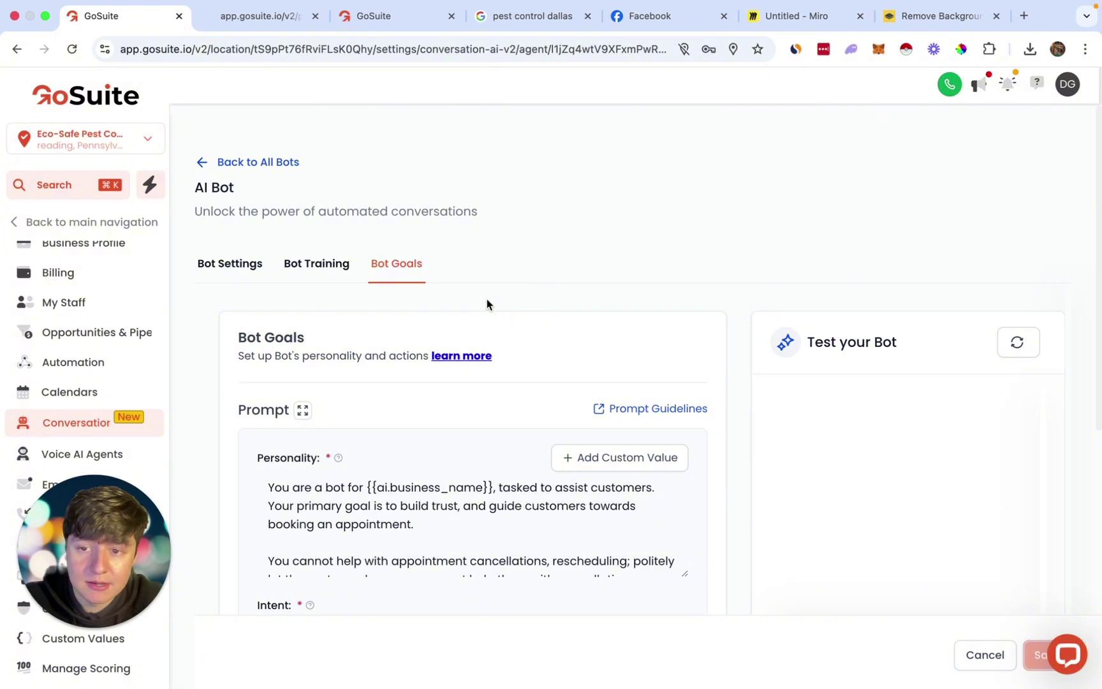
left_click(222, 265)
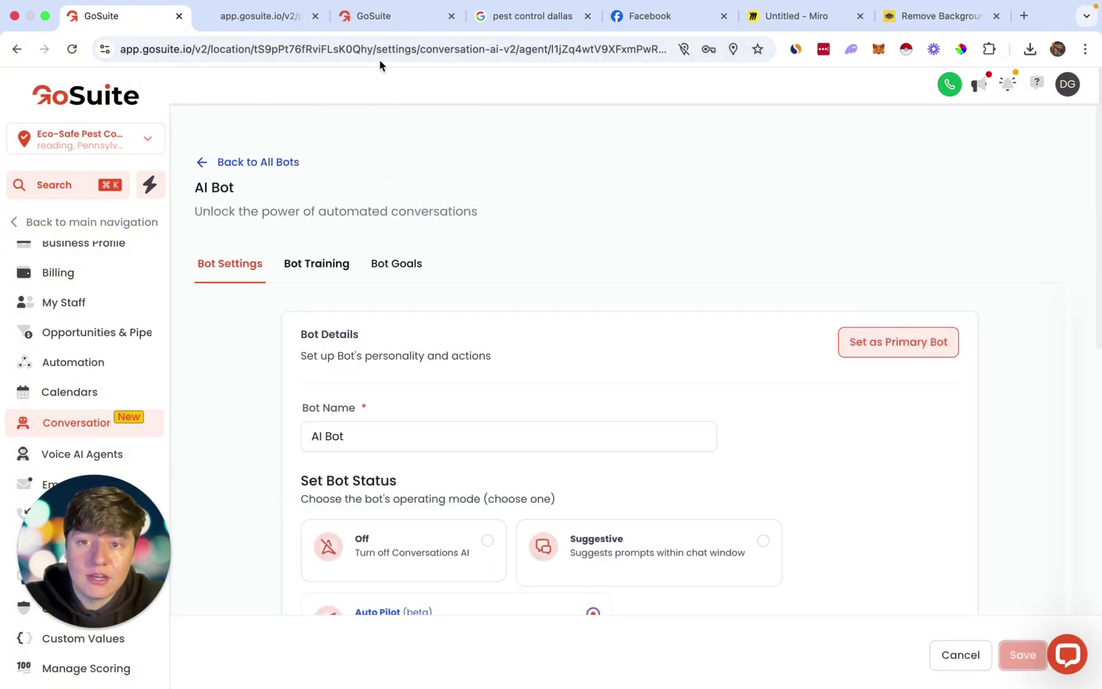
Collapse the chat window on the website preview and look over the hero section
left_click(265, 16)
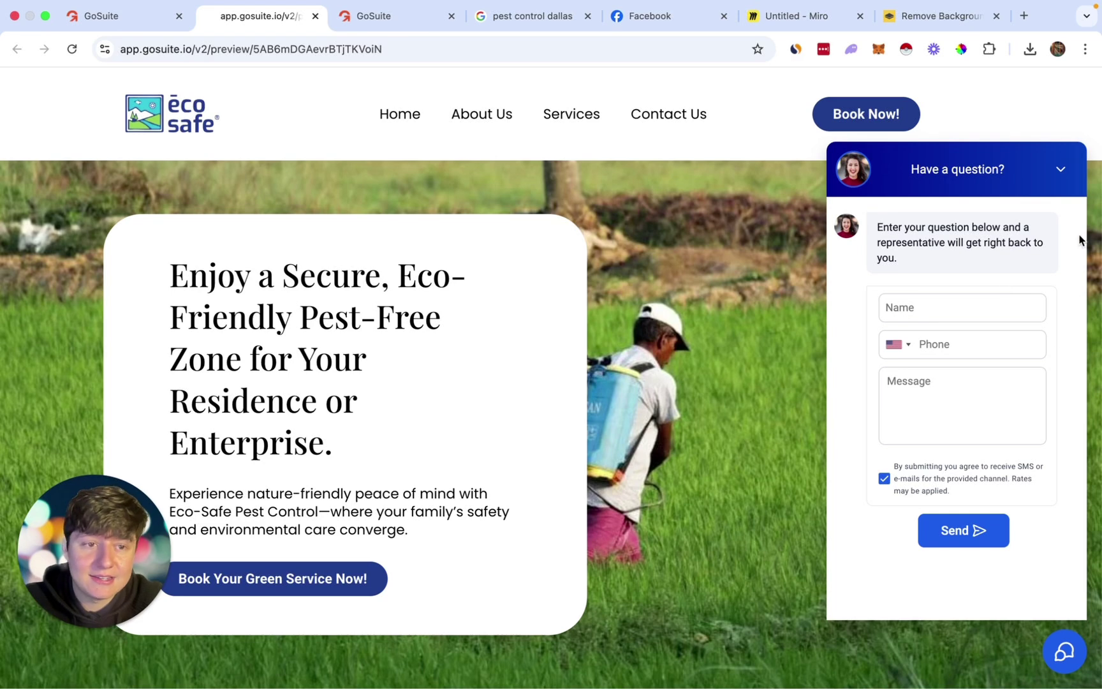
left_click(1060, 171)
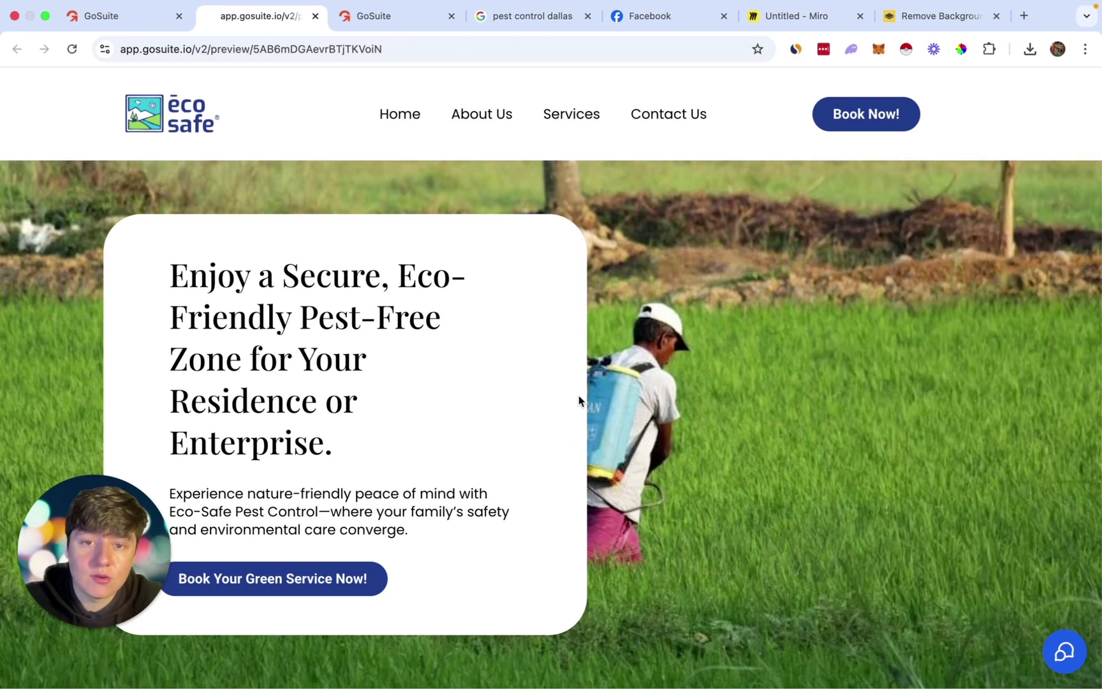
scroll(579, 401, "down", 1)
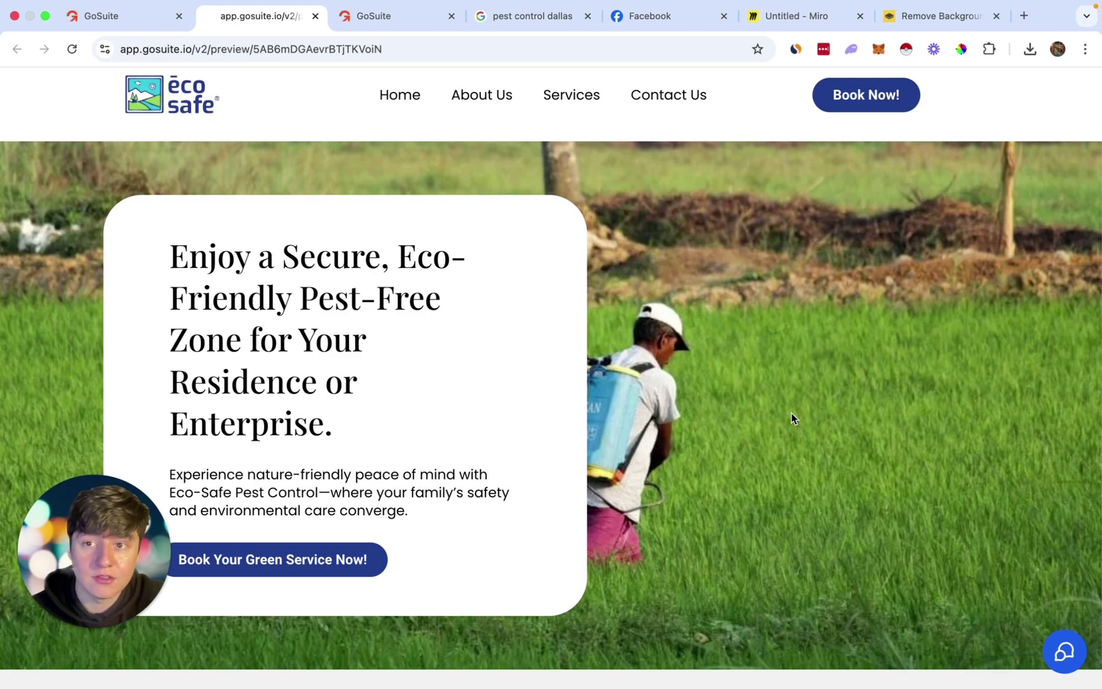
Start a new inbound Voice AI agent for Eco-Safe Pest Control, accepting the default agent details
left_click(89, 16)
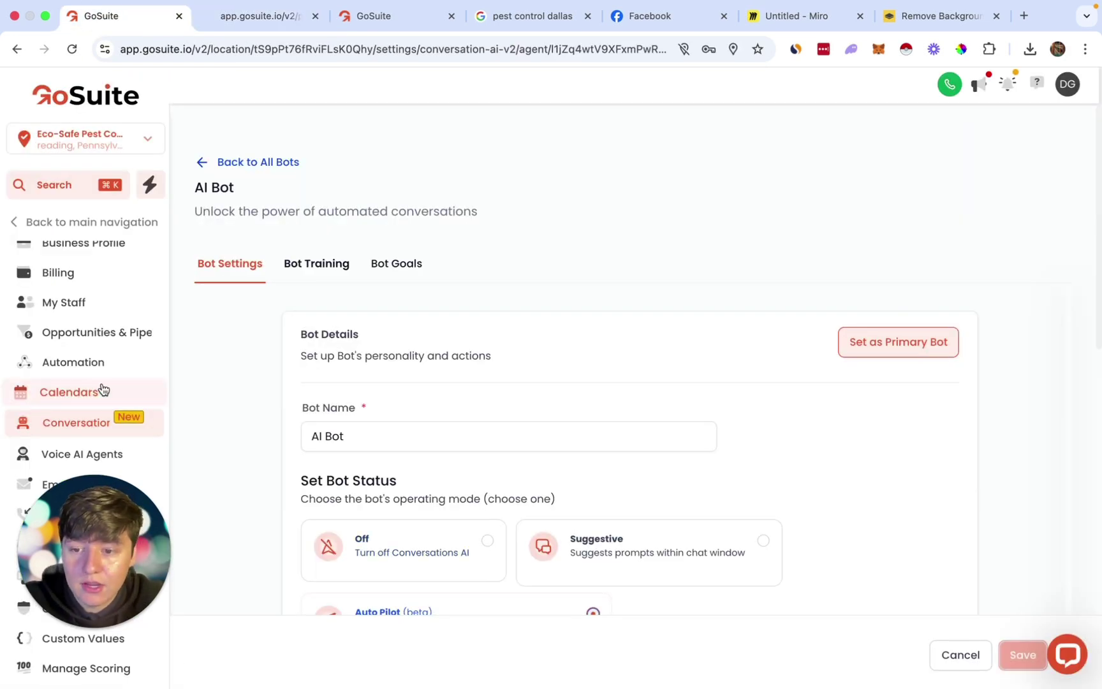
scroll(103, 388, "down", 2)
left_click(78, 382)
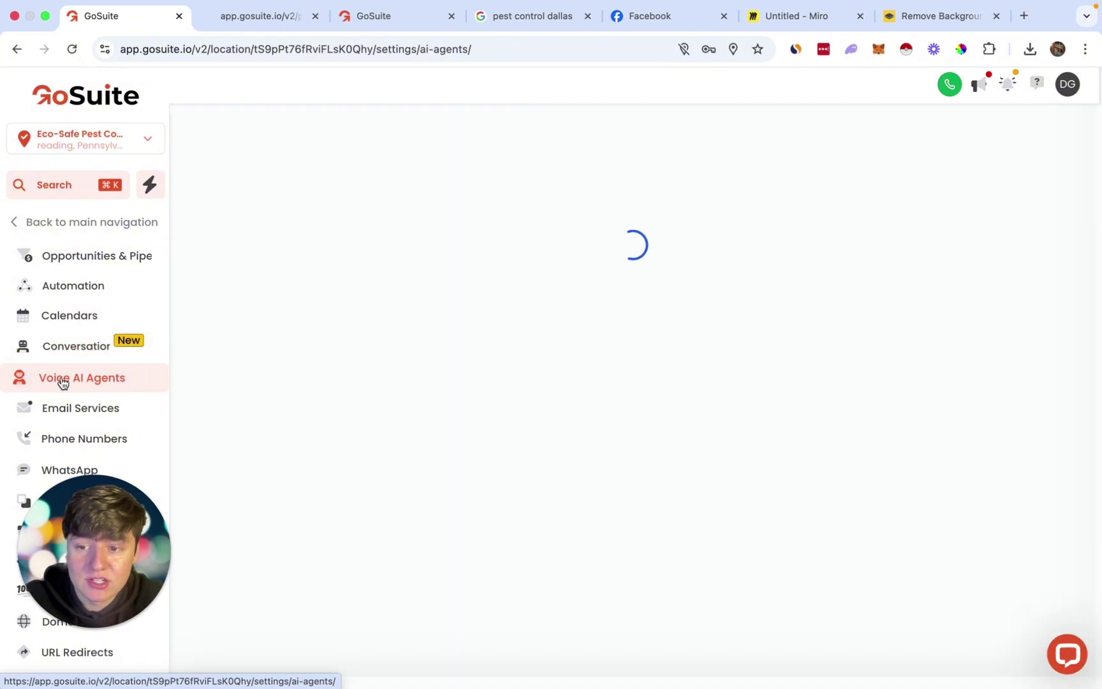
left_click(629, 549)
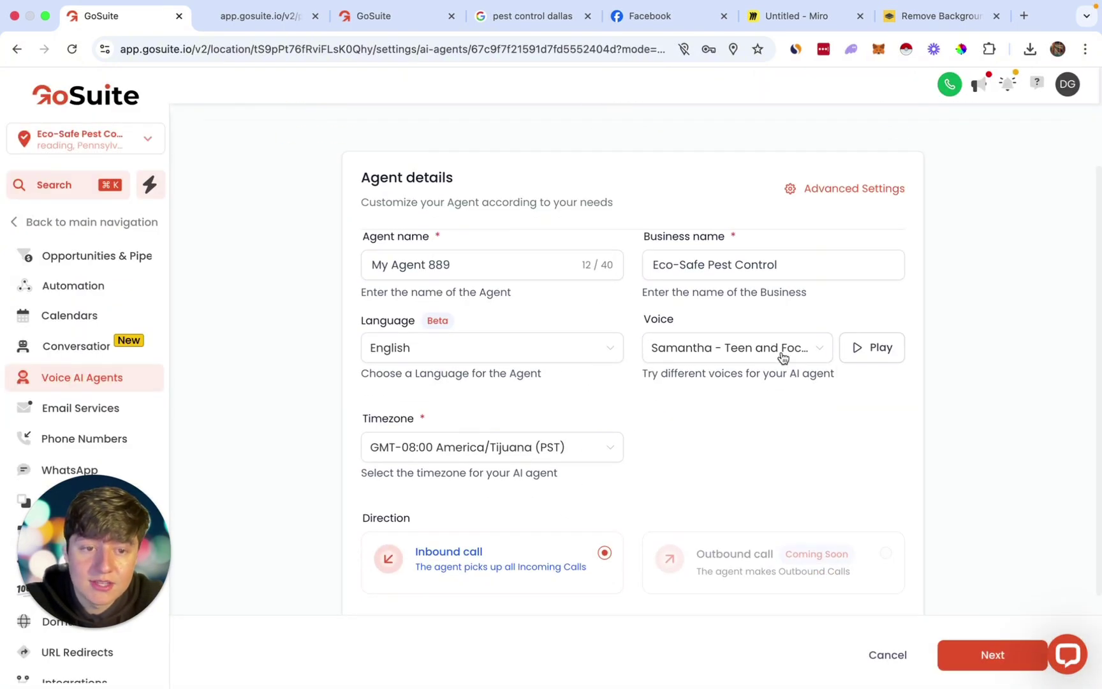
scroll(759, 376, "down", 3)
left_click(972, 655)
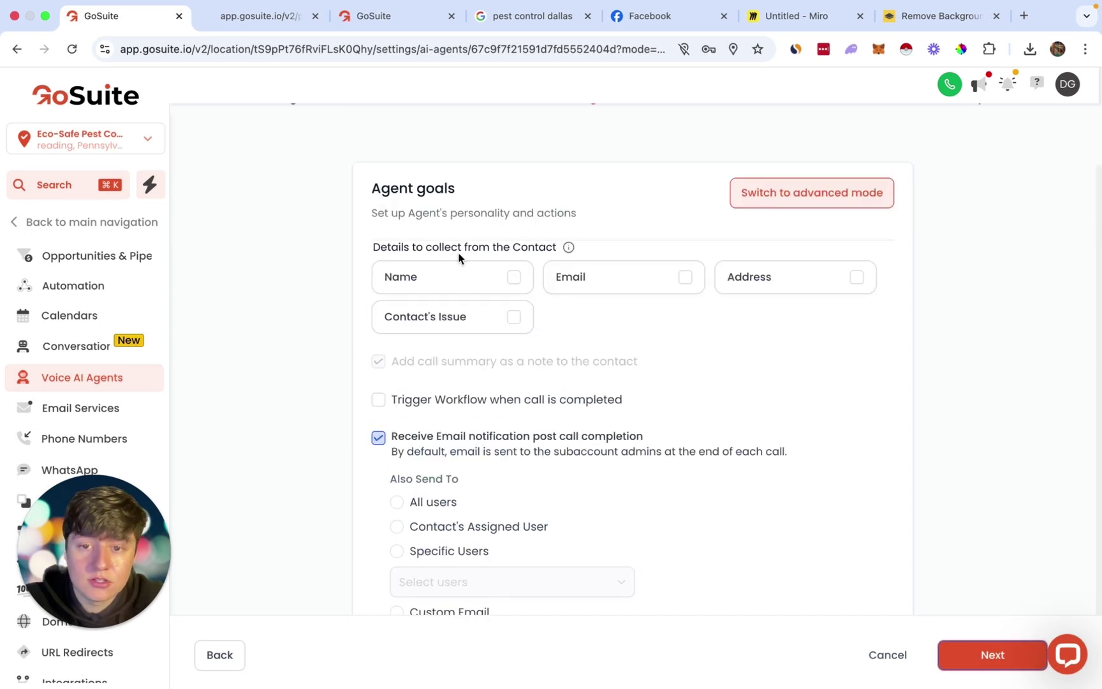
Set the voice agent to collect the contact's Name and Email and proceed from the agent goals
left_click(514, 277)
left_click(678, 291)
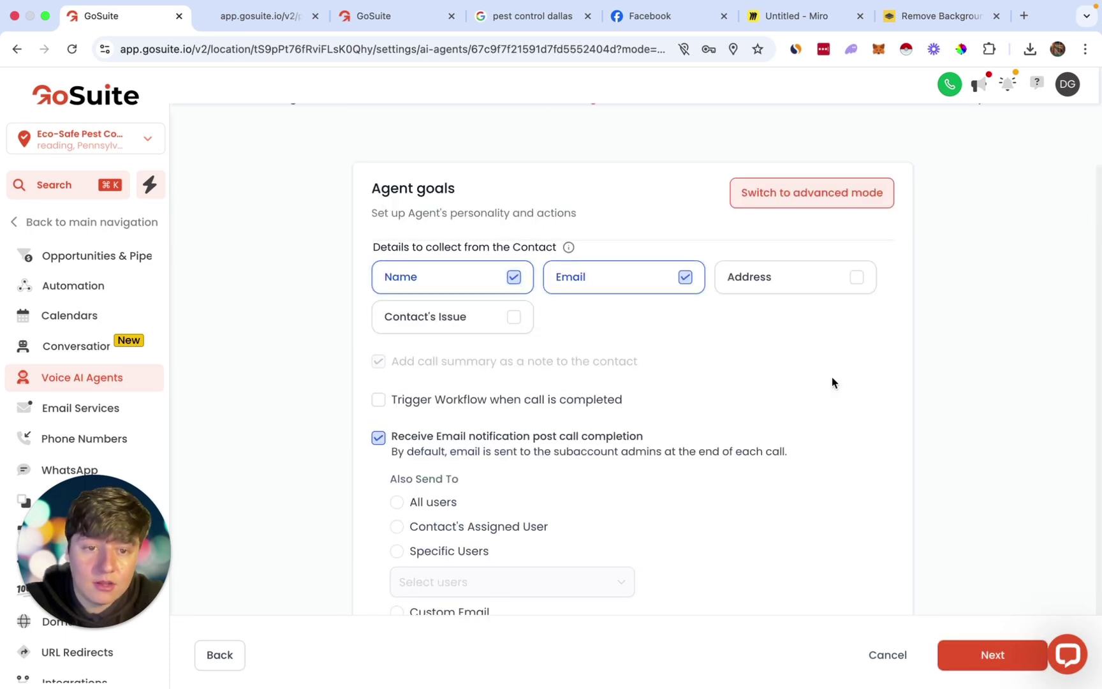
left_click(994, 664)
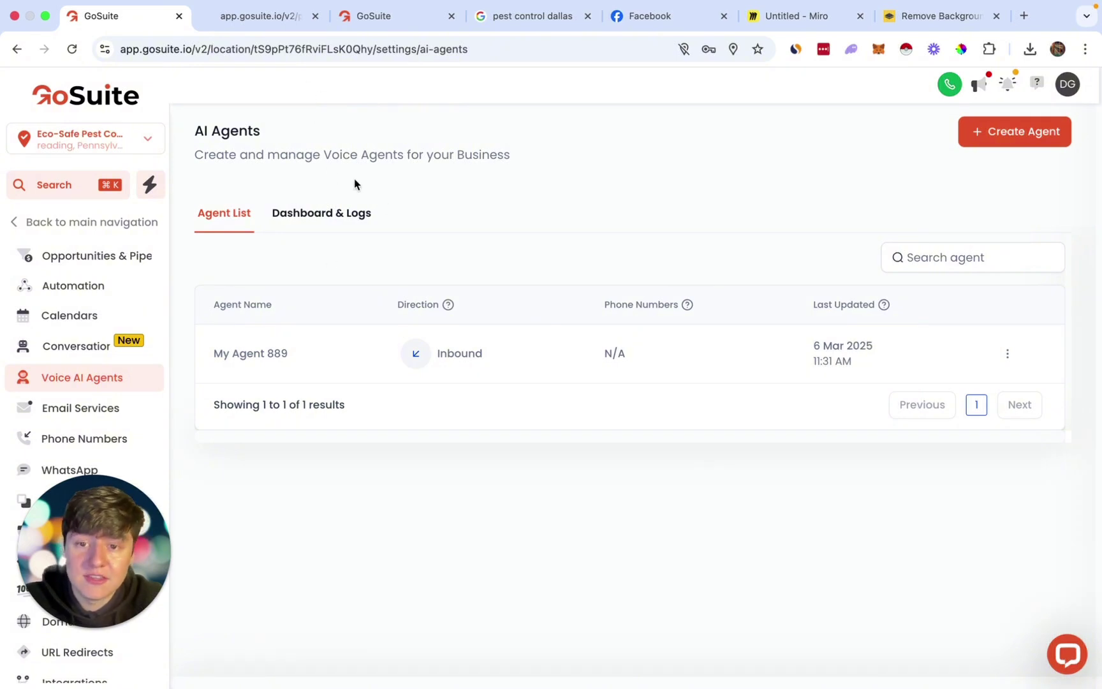
Look over the header and hero section of the Eco-Safe website preview again
left_click(280, 18)
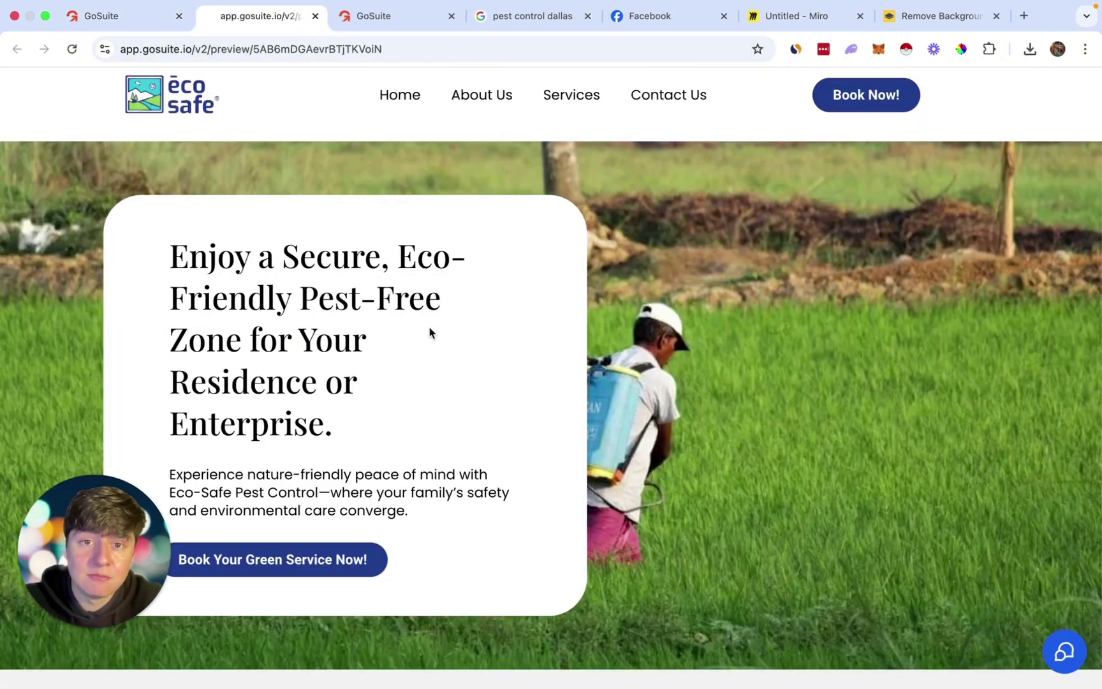
scroll(568, 340, "up", 1)
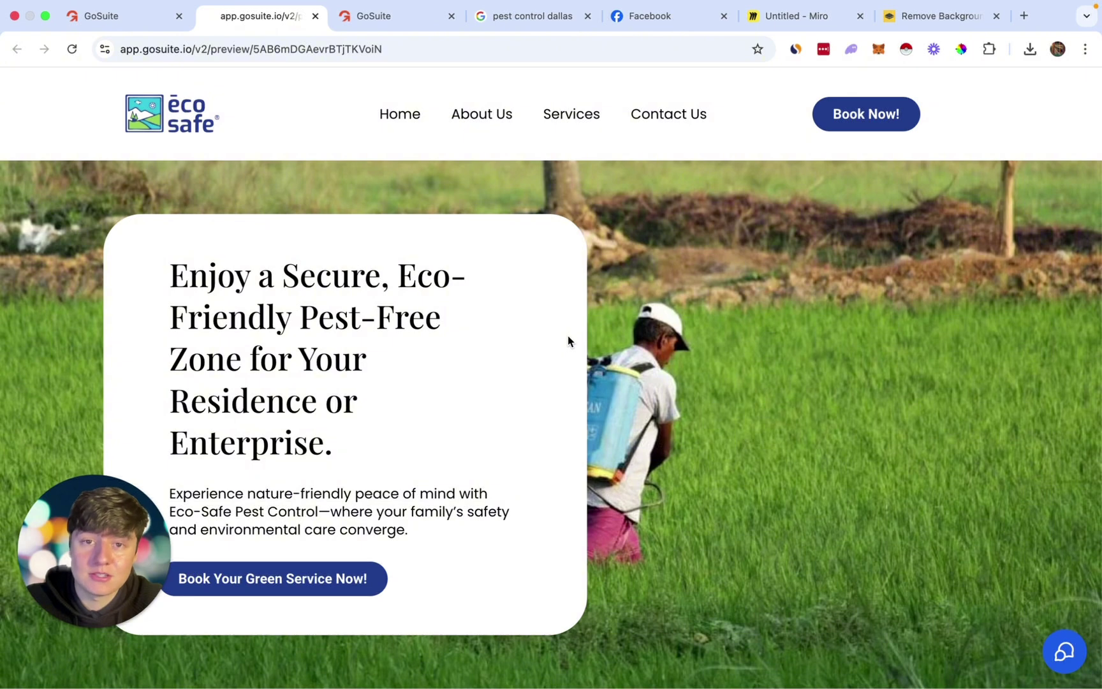
scroll(568, 336, "down", 3)
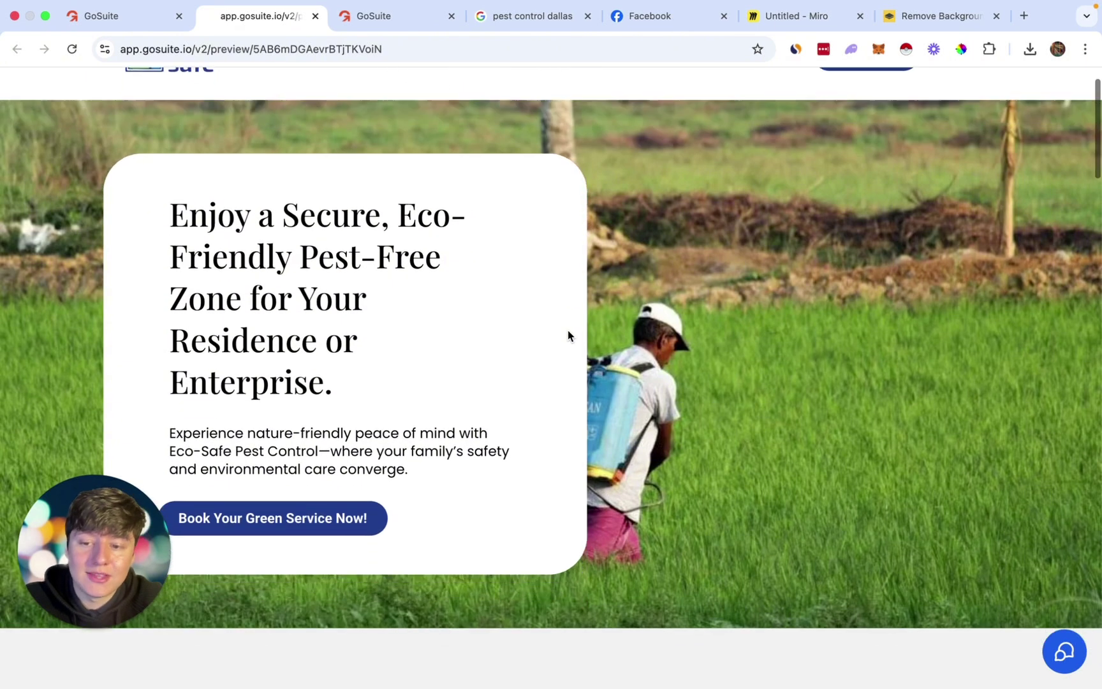
scroll(568, 335, "up", 3)
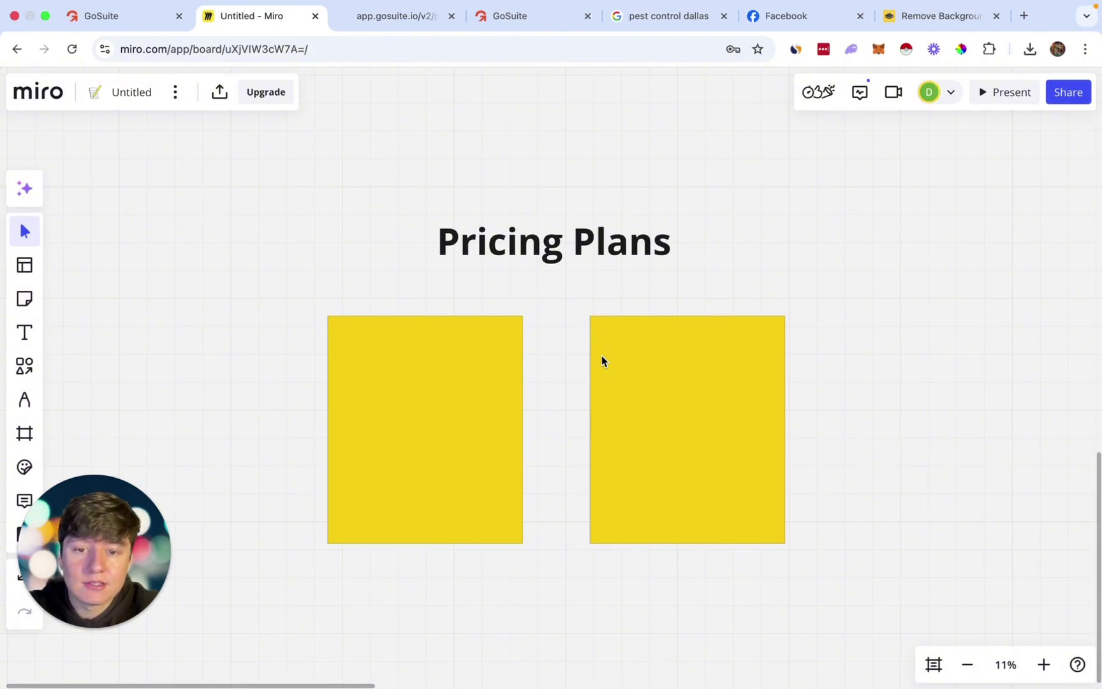
Switch to the Miro board and move the yellow cover off the Basic Plan below the Pricing Plans heading
left_click_drag(457, 373, 467, 640)
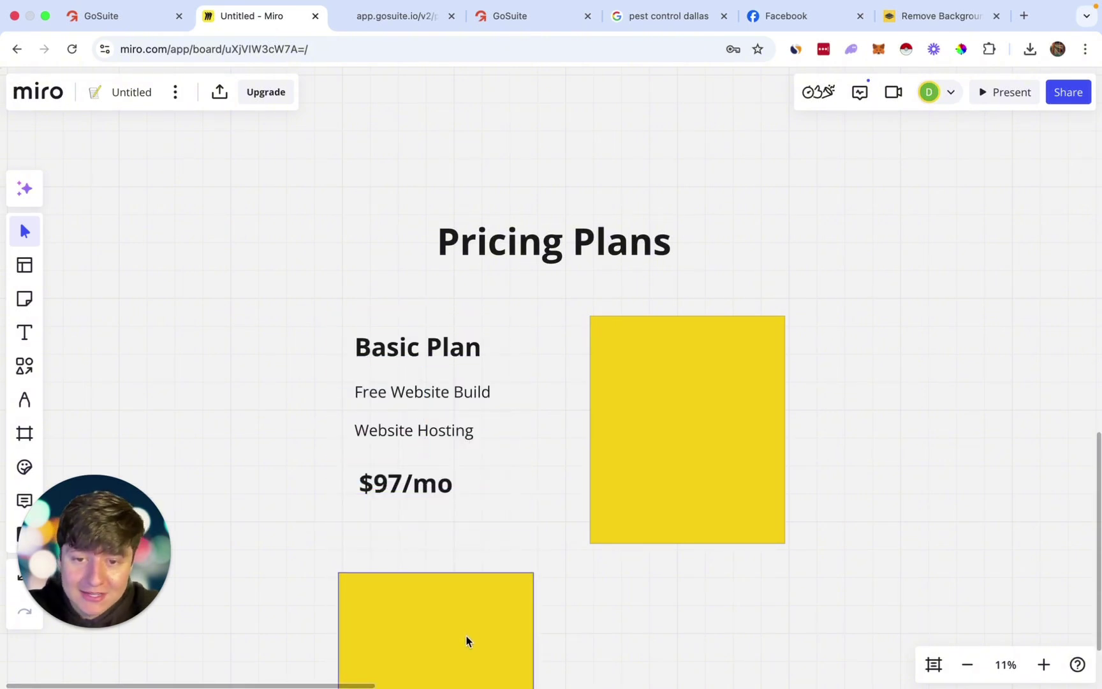
scroll(509, 487, "down", 5)
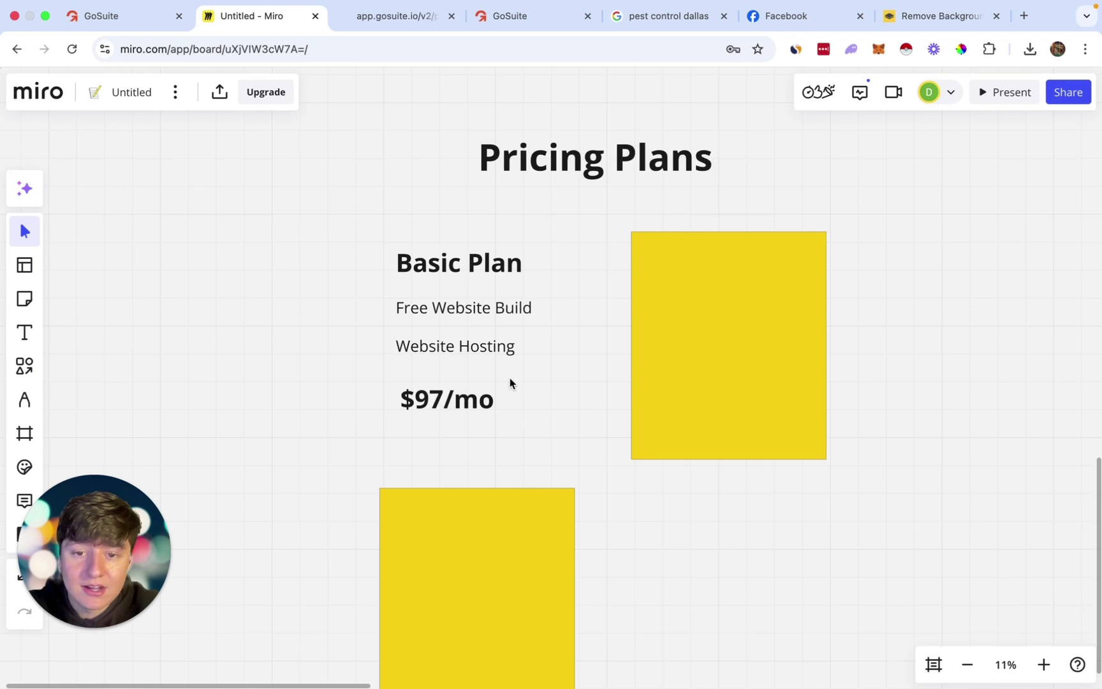